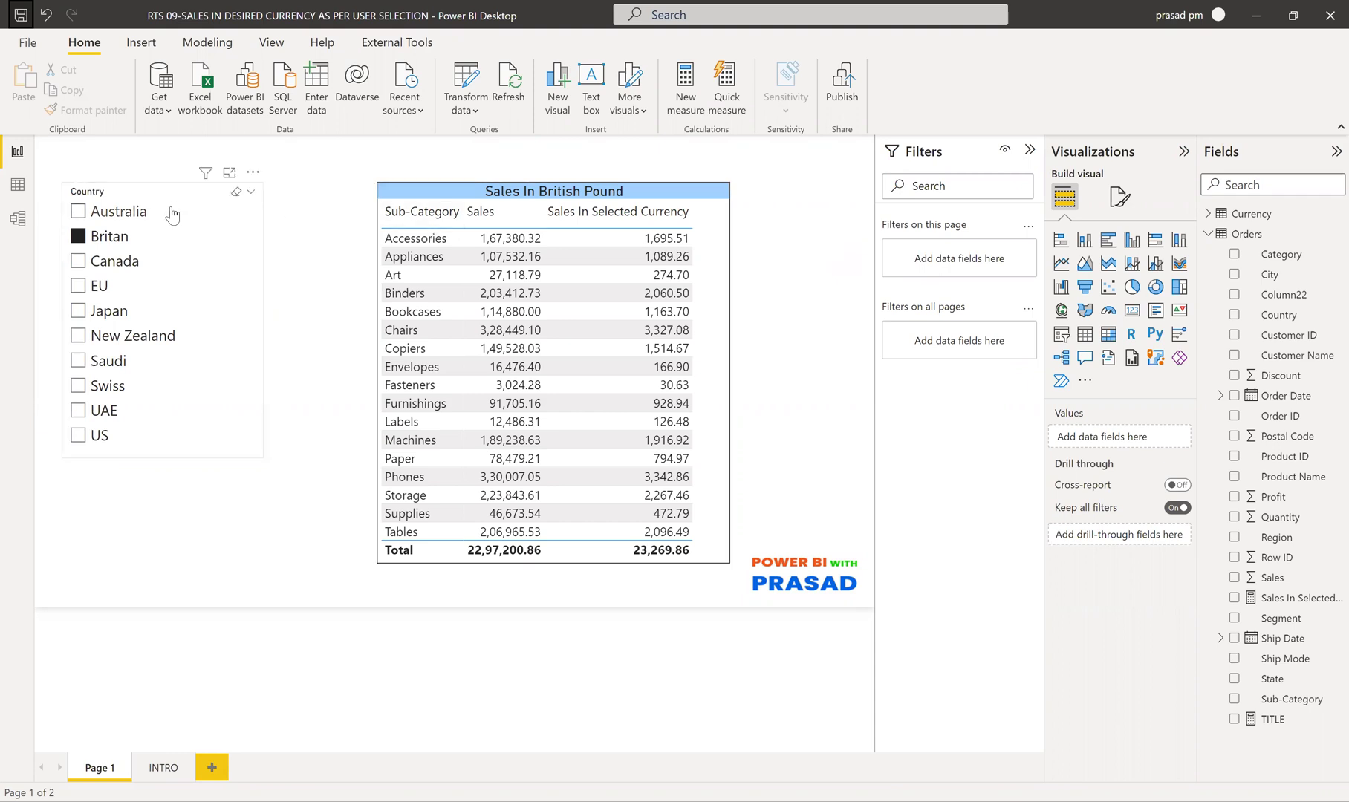
# Select Australia, Britan and Canada one after another in the Country slicer to compare the converted sales
pyautogui.click(112, 218)
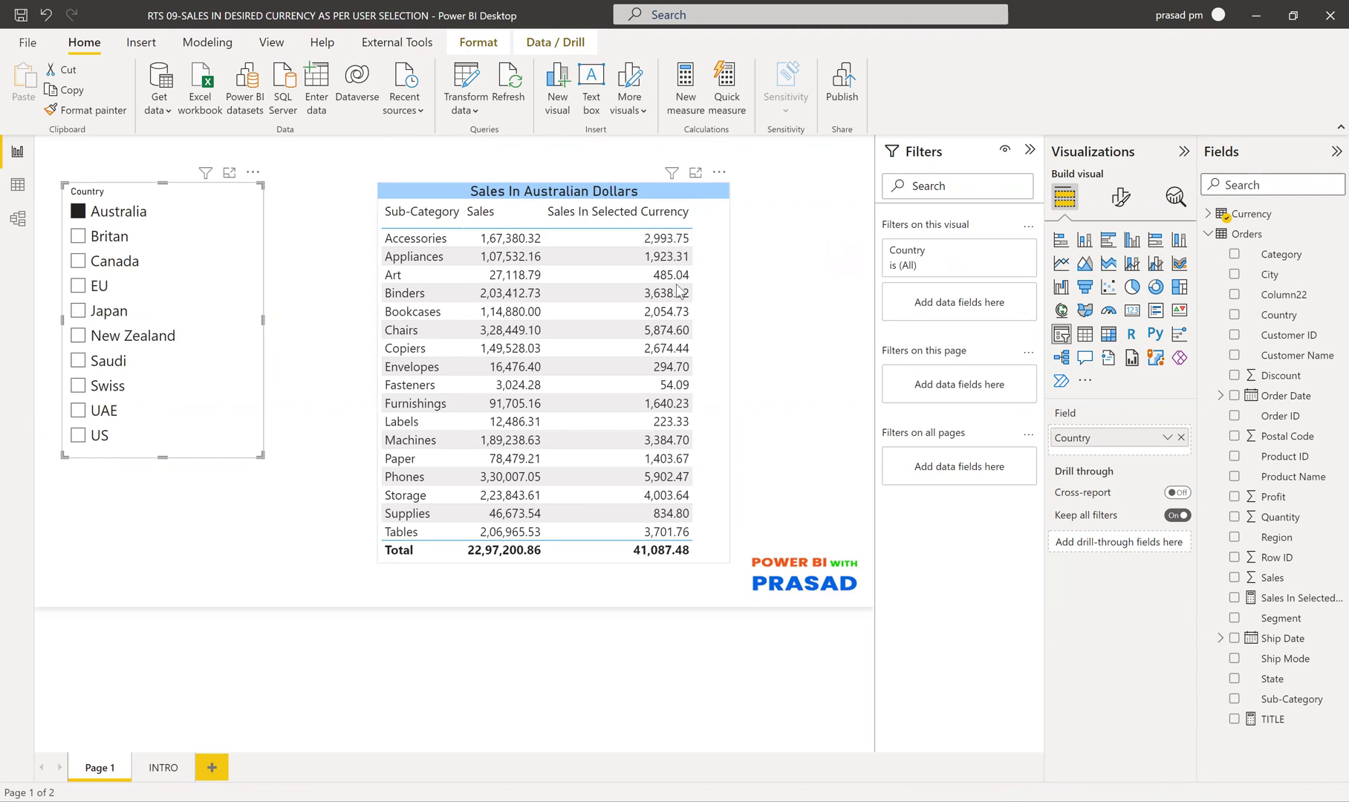
pyautogui.click(678, 479)
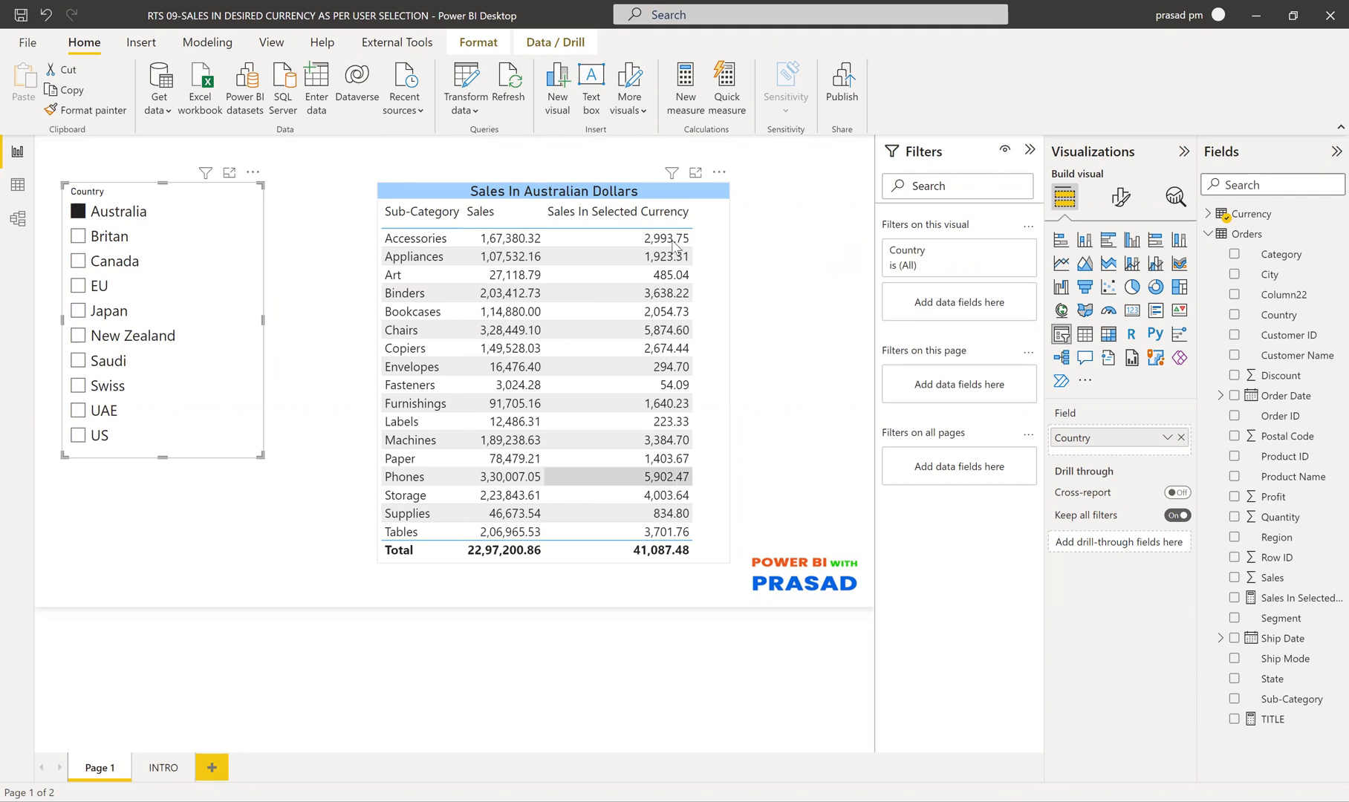
pyautogui.click(81, 240)
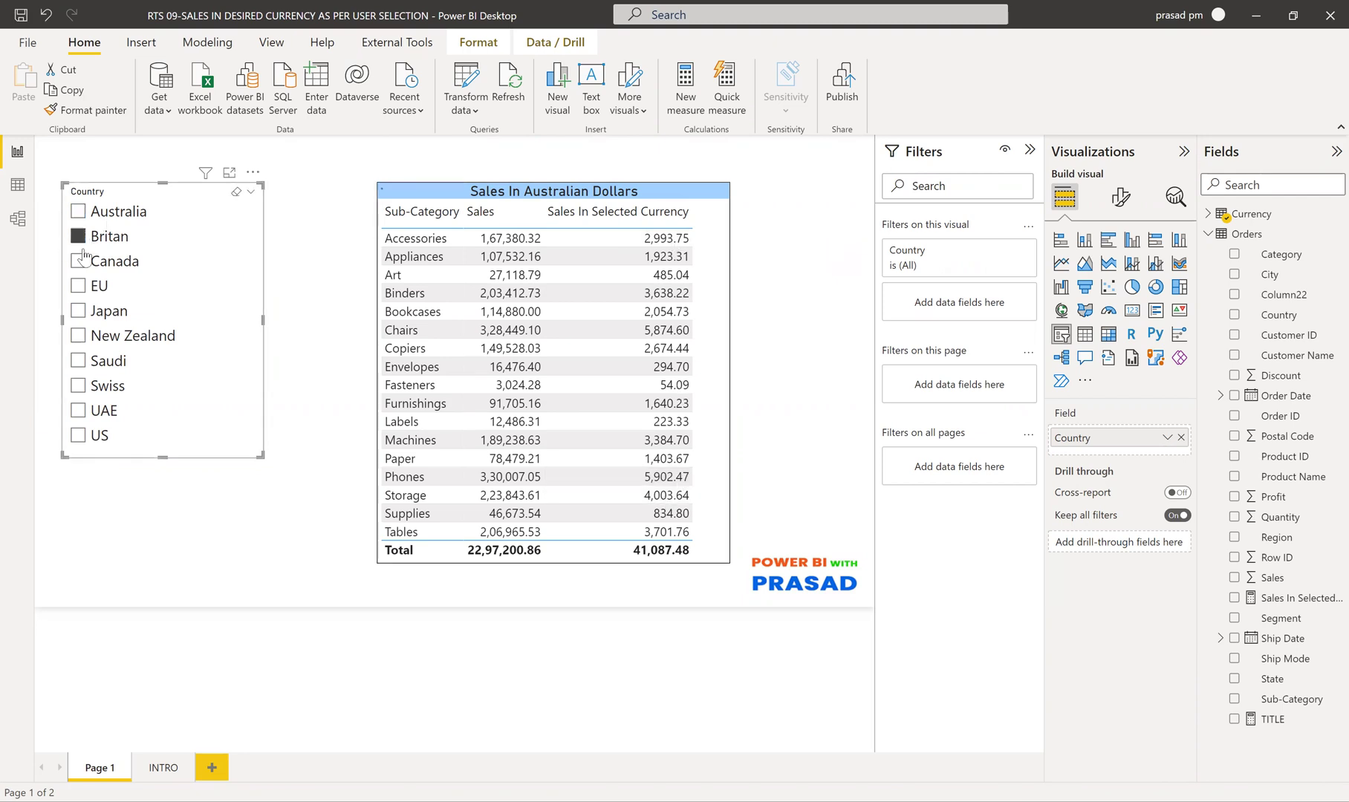
pyautogui.click(80, 264)
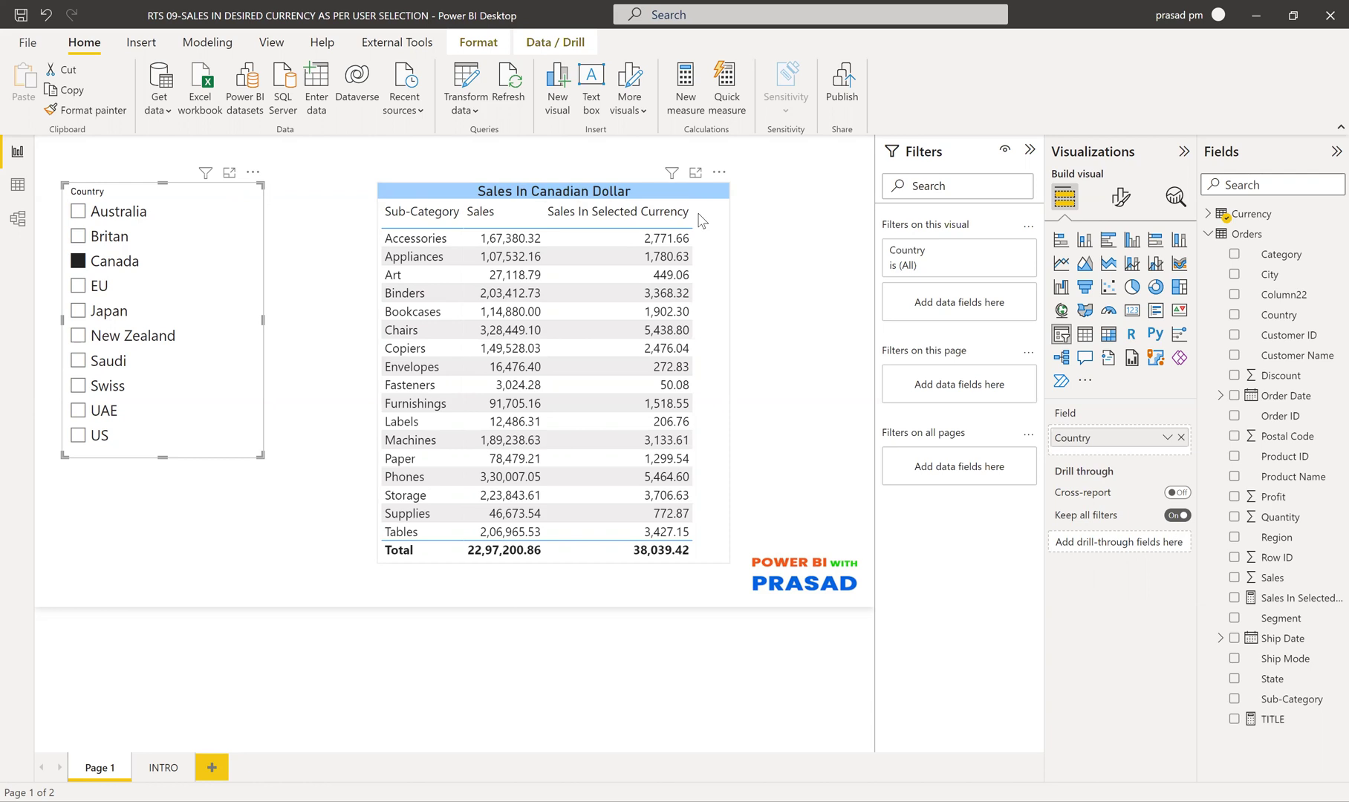
# View the INTRO page, return to Page 1 and display the formula of the Sales In Selected Currency measure
pyautogui.click(164, 768)
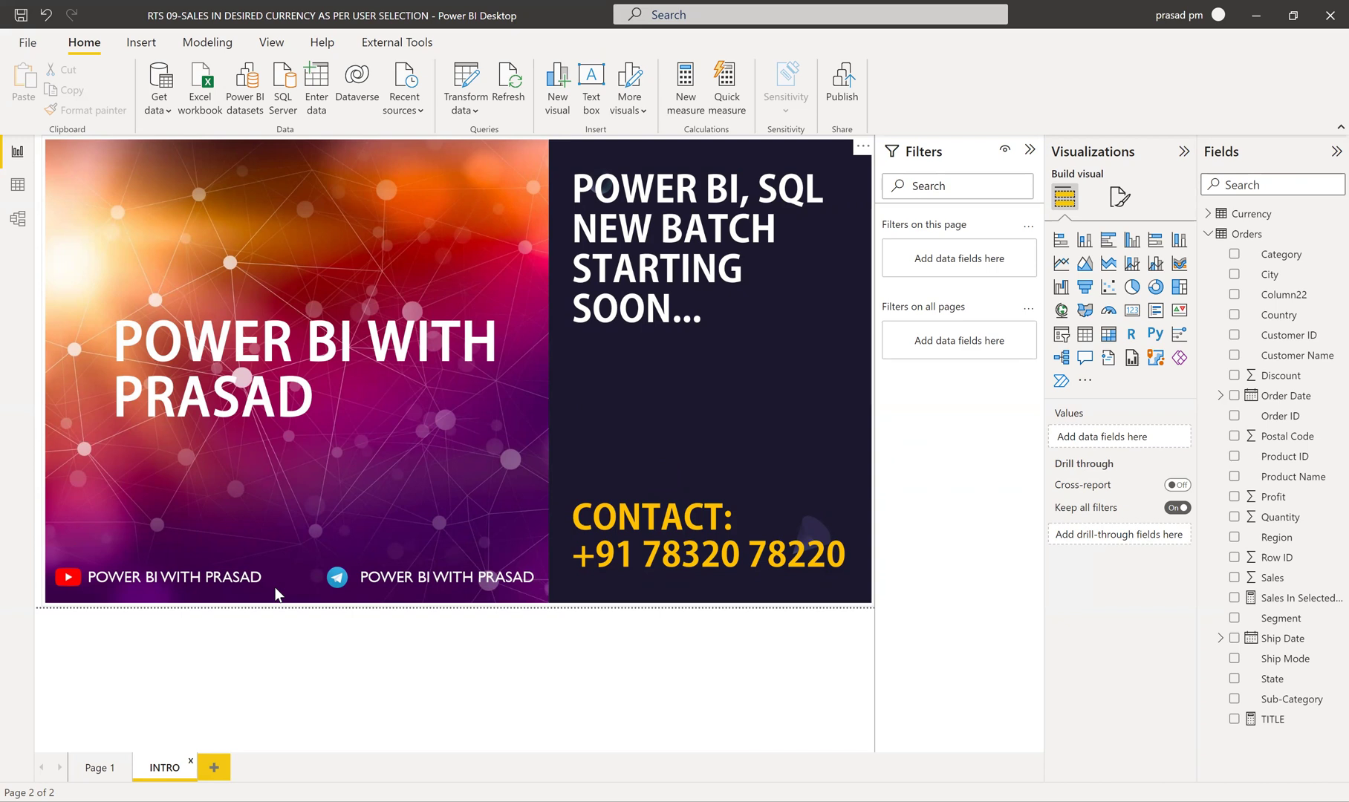
pyautogui.click(94, 772)
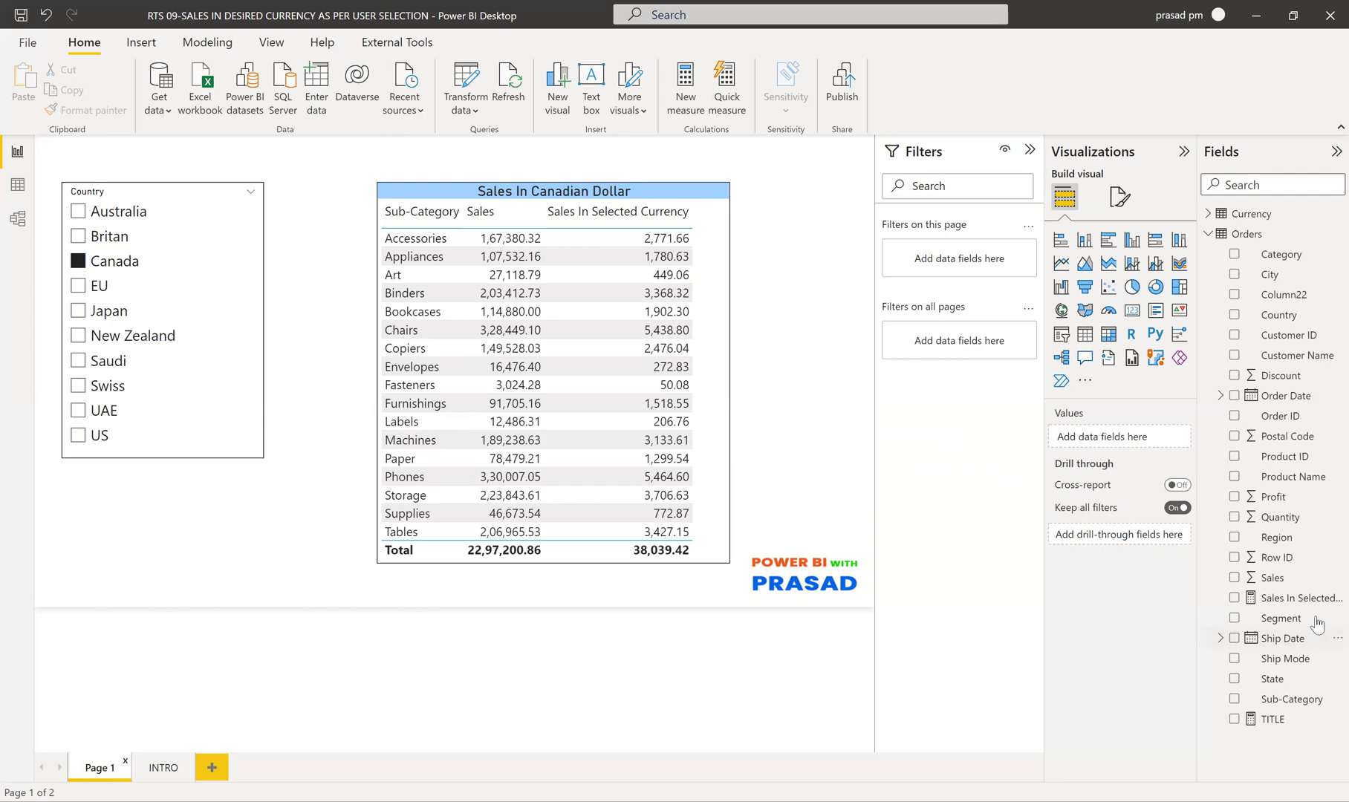
pyautogui.click(1278, 602)
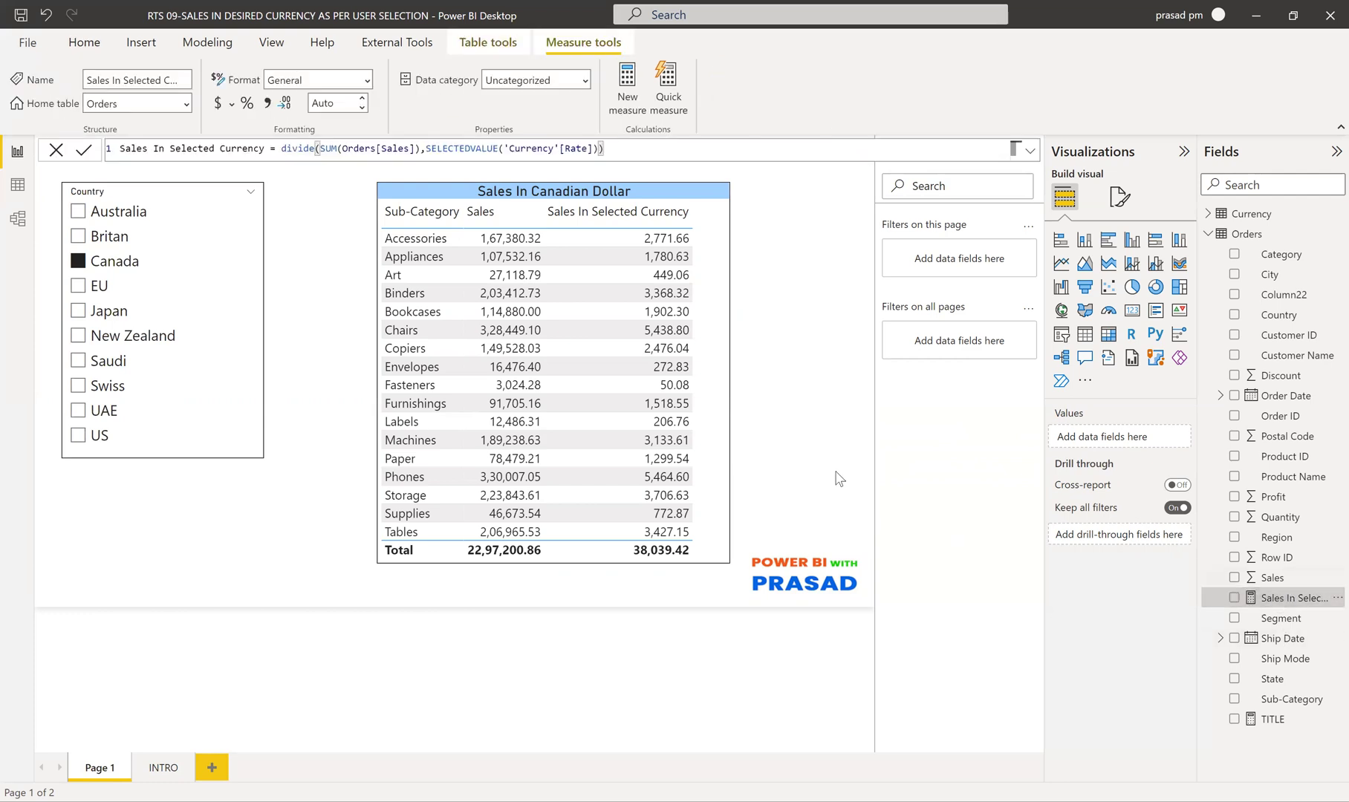
# Examine the columns of the Orders table and the exchange rates in the Currency table, and return to the report
pyautogui.click(18, 189)
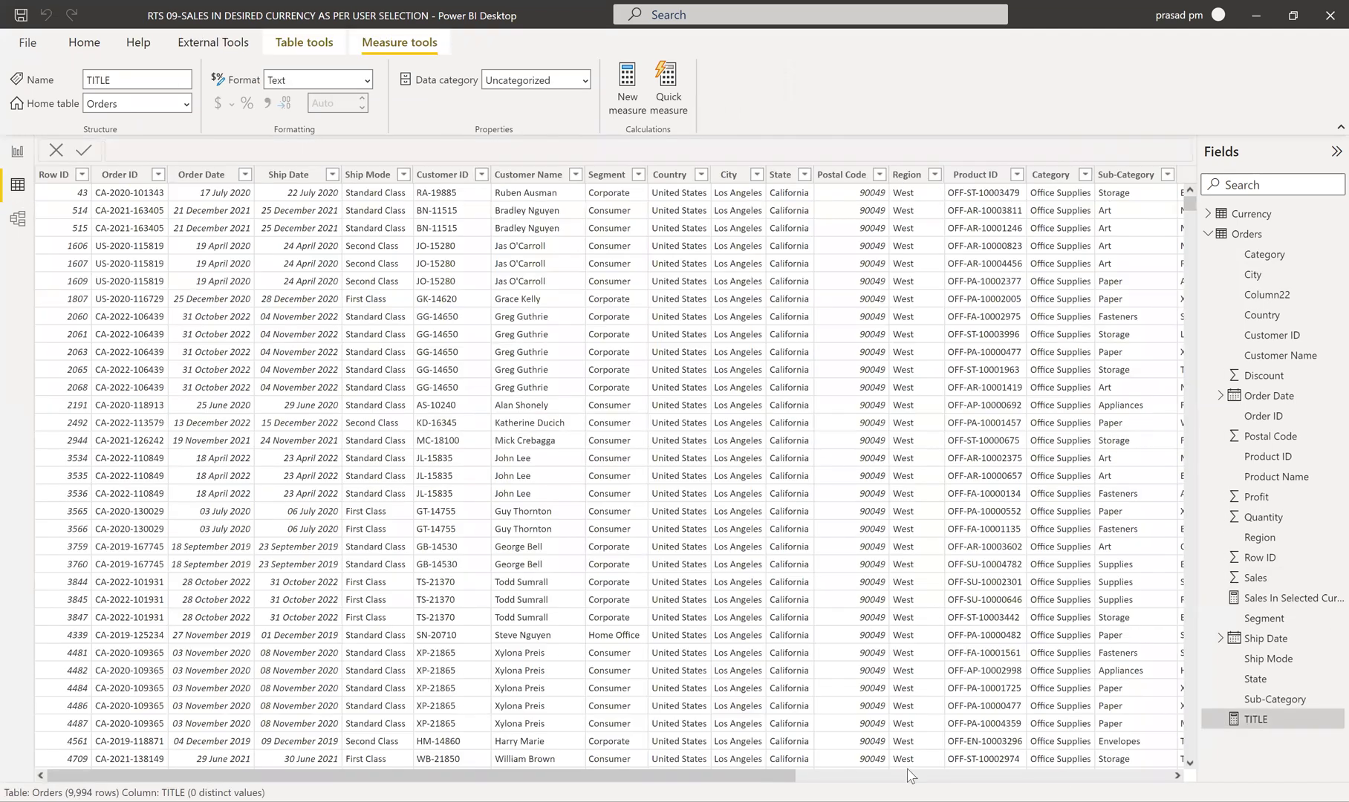
pyautogui.hscroll(3, 1009, 774)
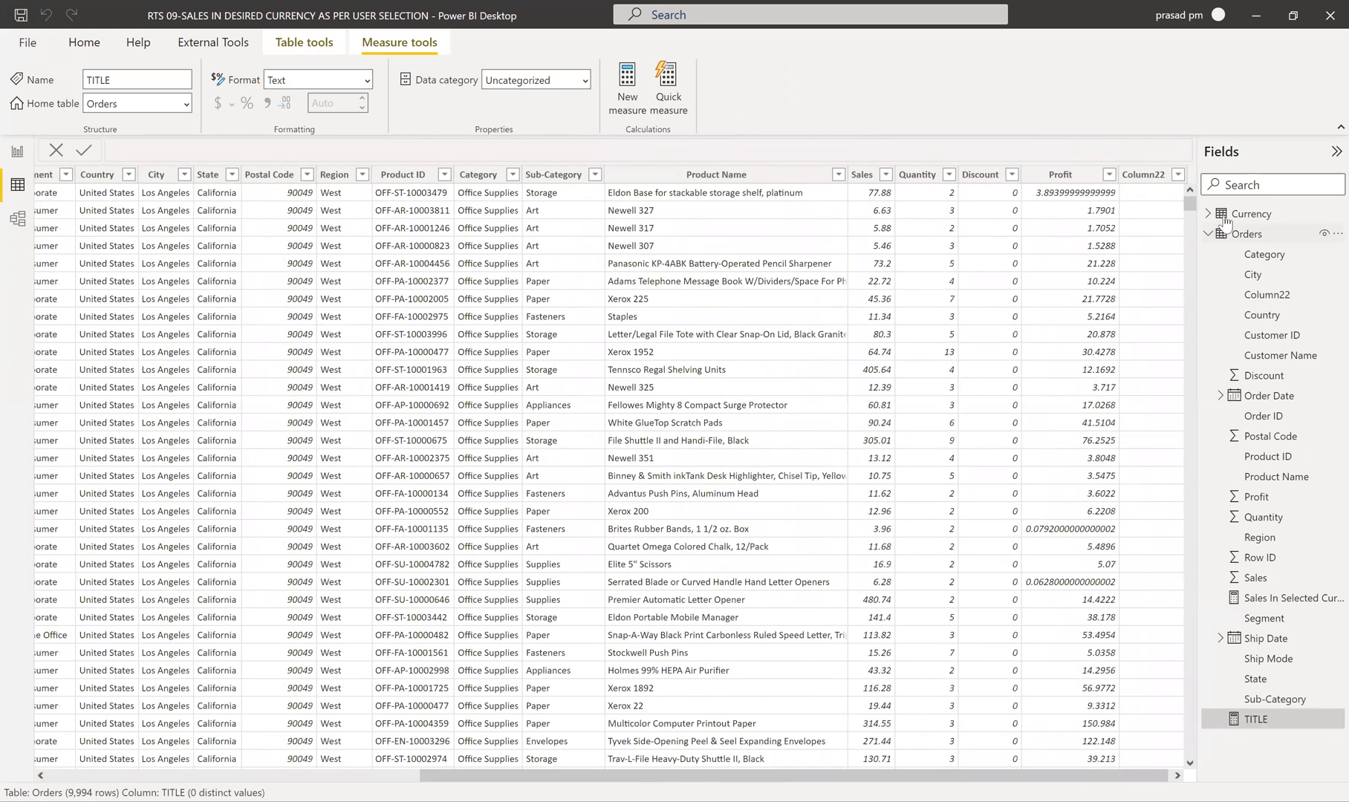
pyautogui.click(1226, 214)
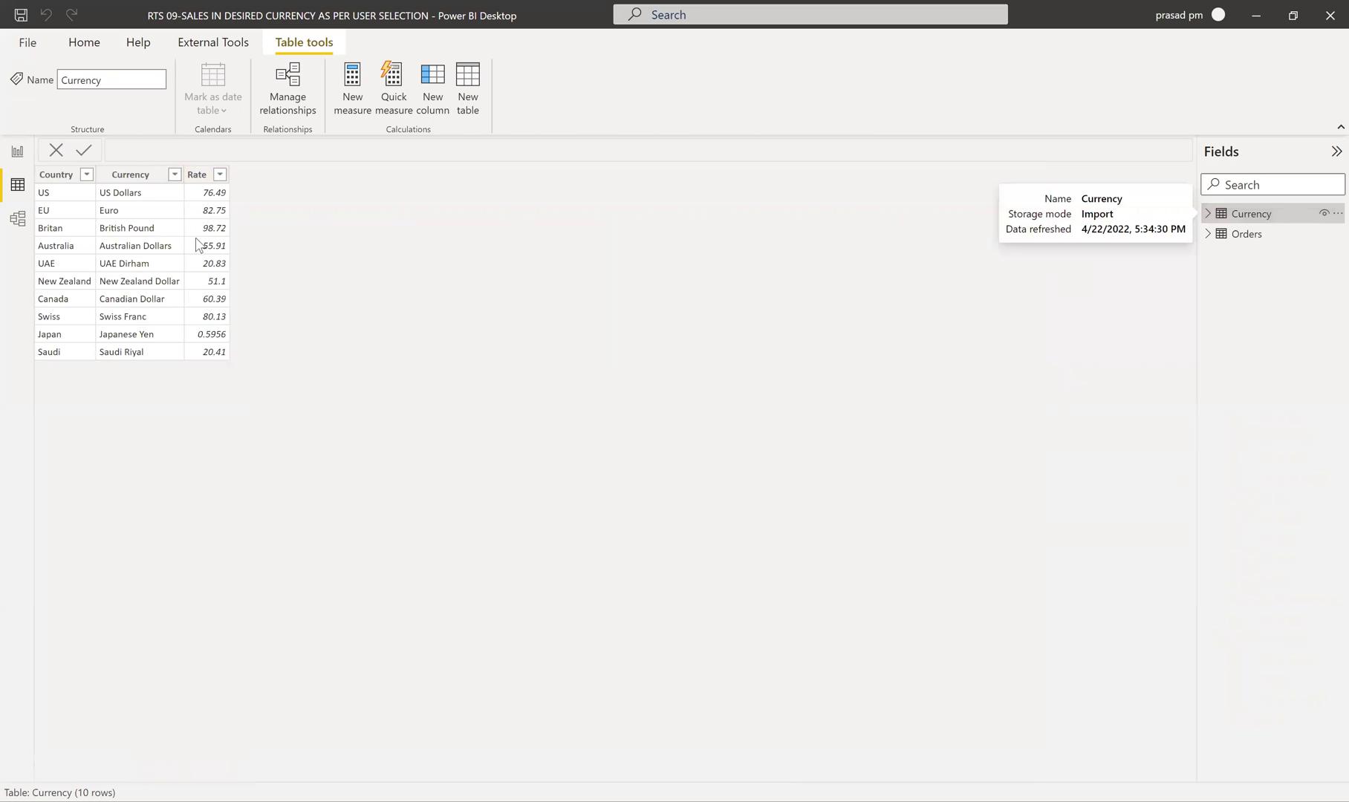
pyautogui.click(15, 153)
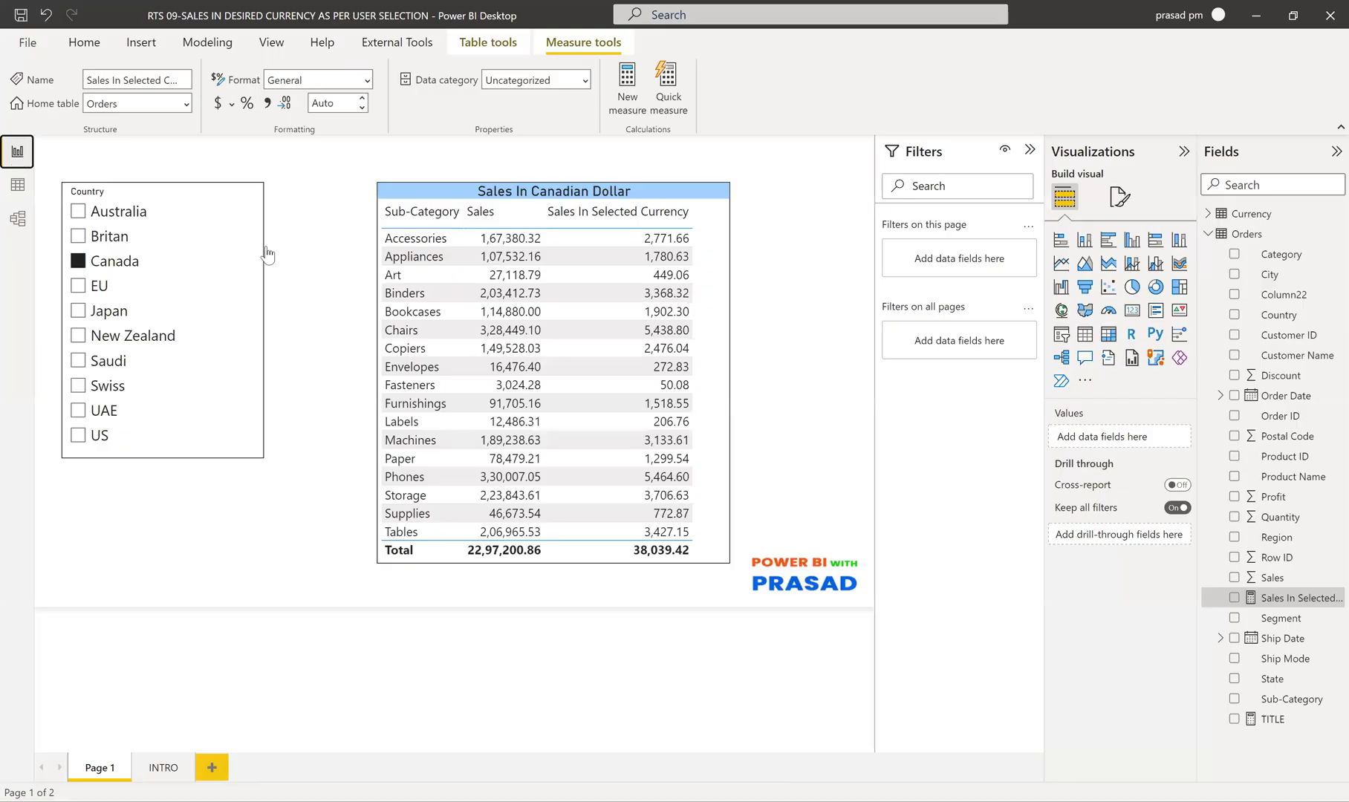
pyautogui.click(285, 319)
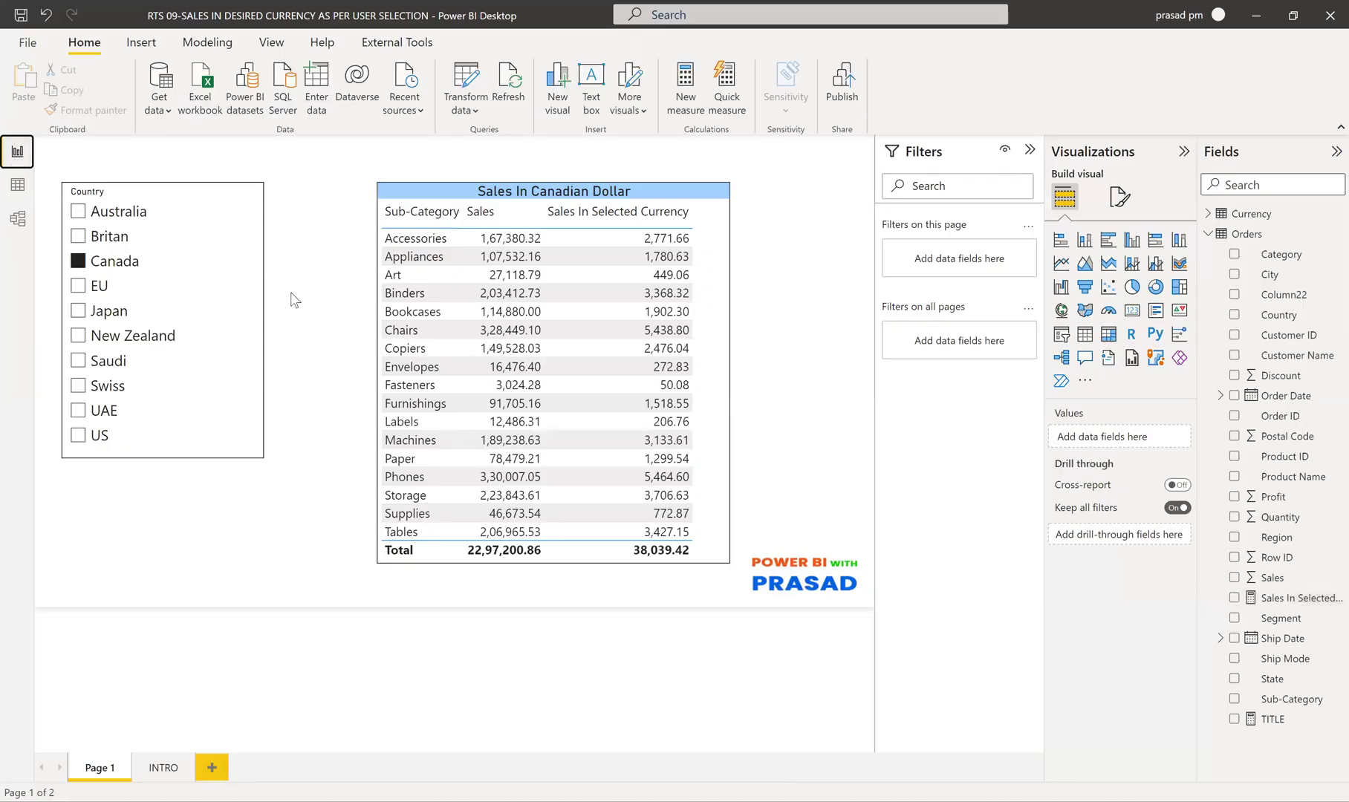
# Check the Currency table's rates again and compare them with the Sales column in the report table
pyautogui.click(17, 185)
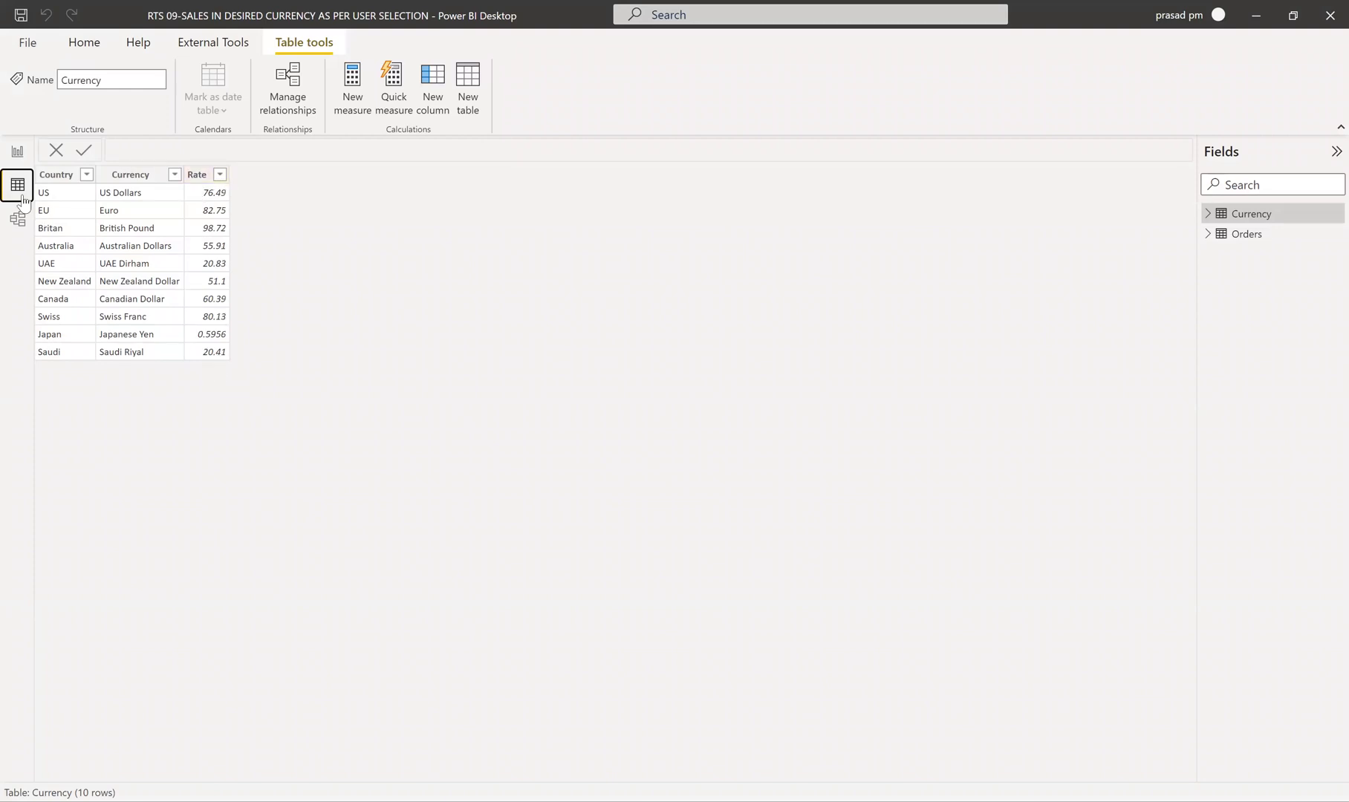
pyautogui.click(17, 153)
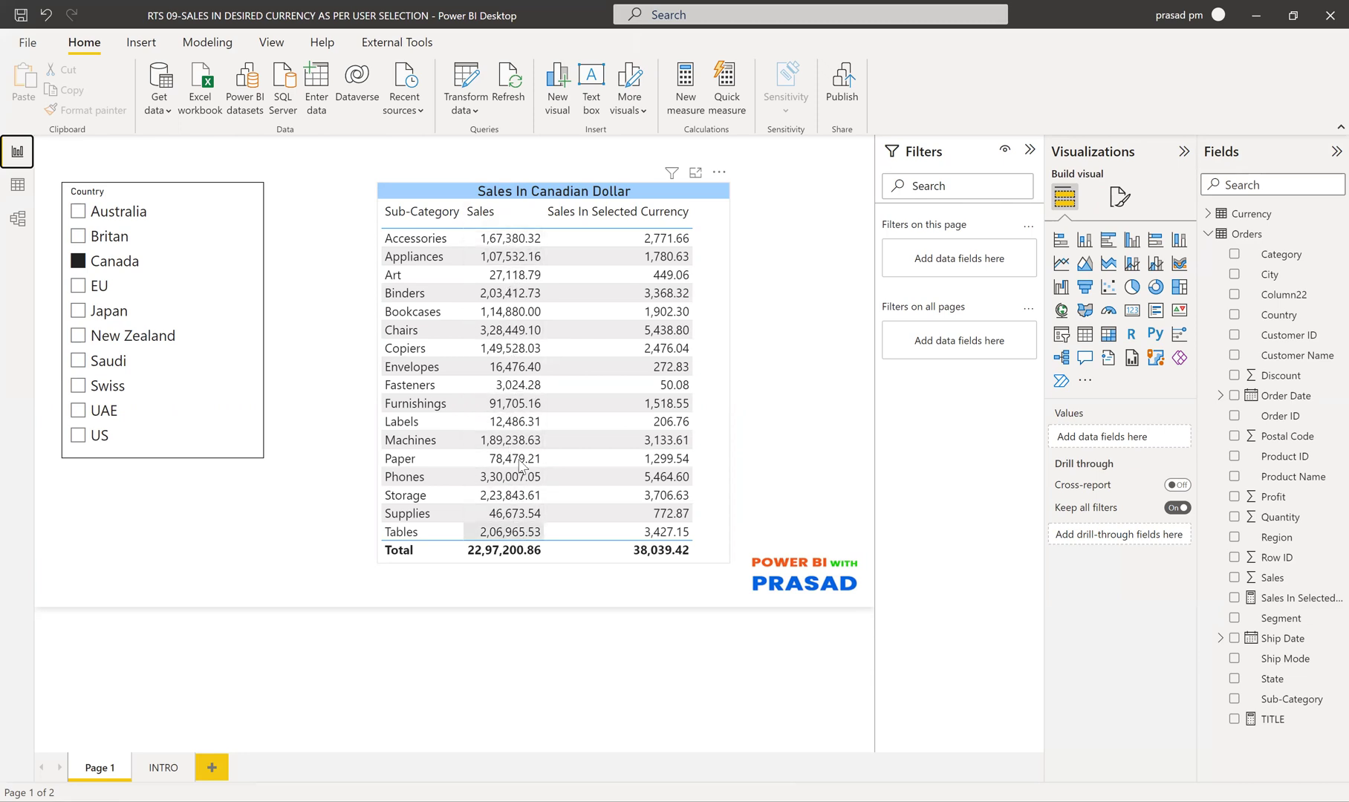
pyautogui.click(500, 223)
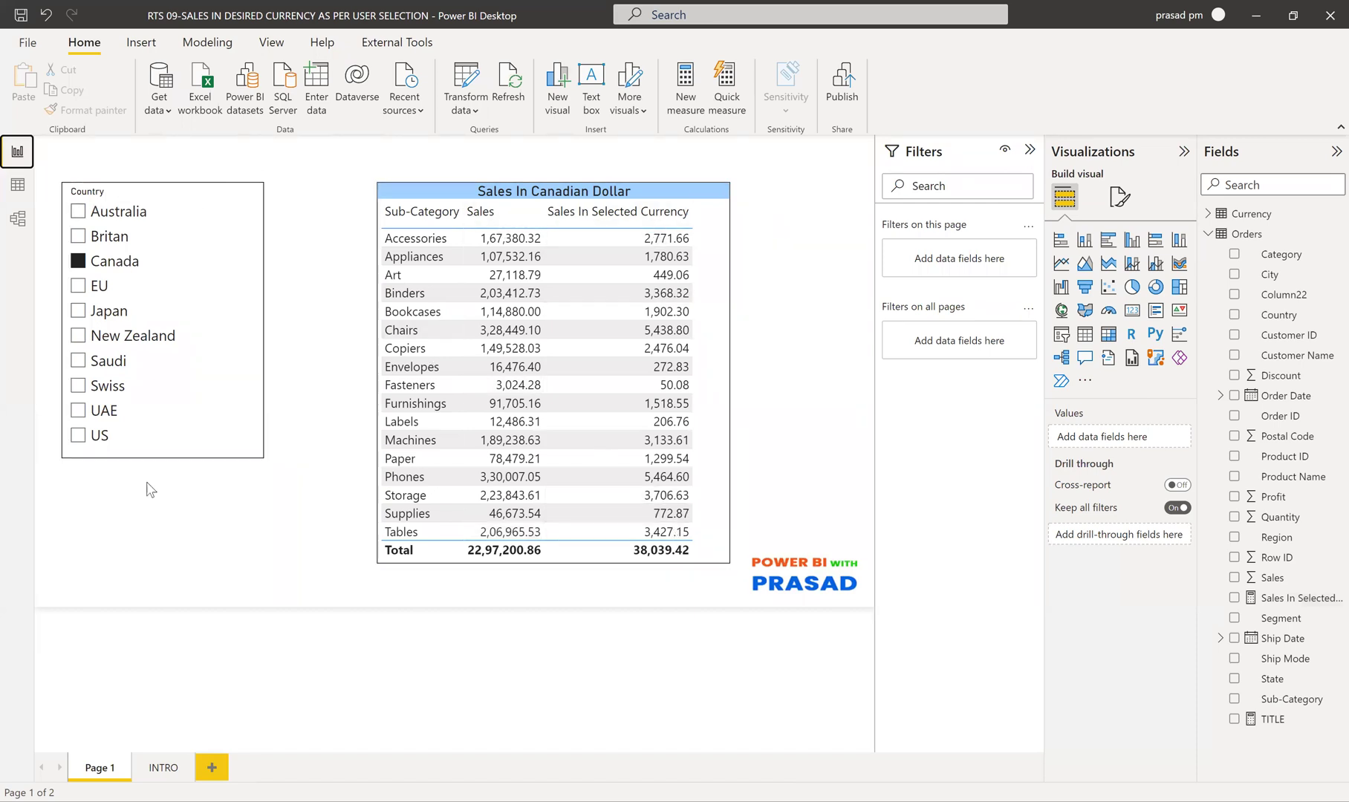
# Examine how the Sales In Selected Currency formula divides sales by SELECTEDVALUE('Currency'[Rate]), referring to the rates in the Currency table
pyautogui.click(1275, 600)
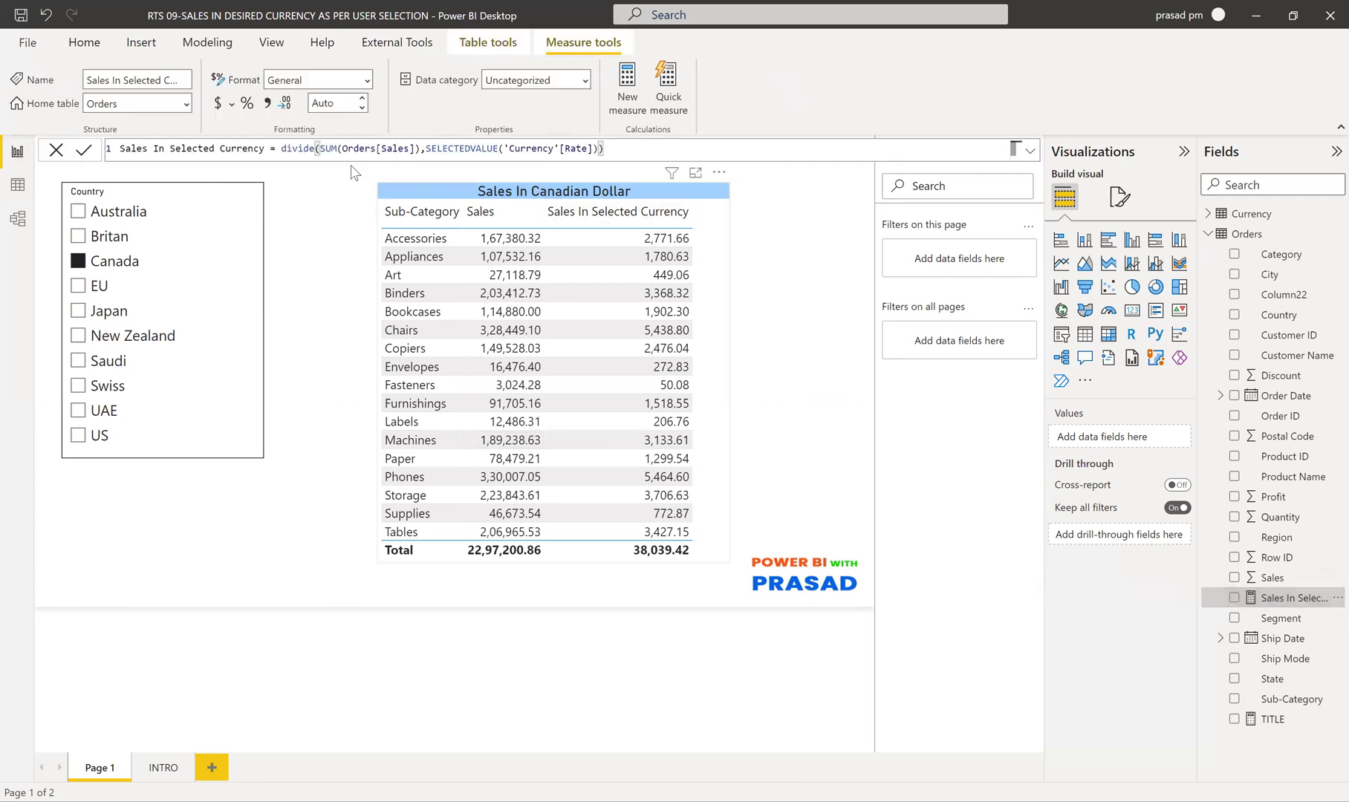
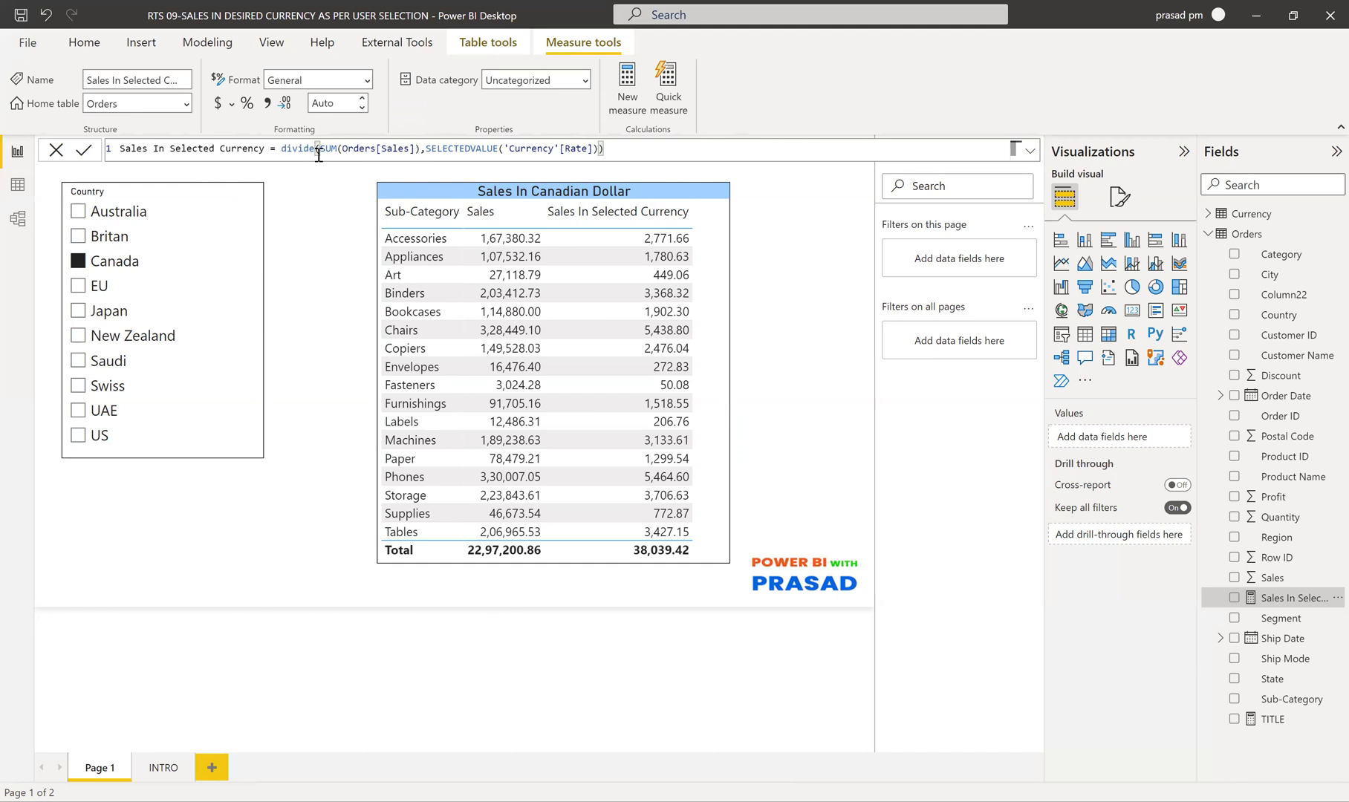
pyautogui.moveTo(320, 148); pyautogui.dragTo(595, 149)
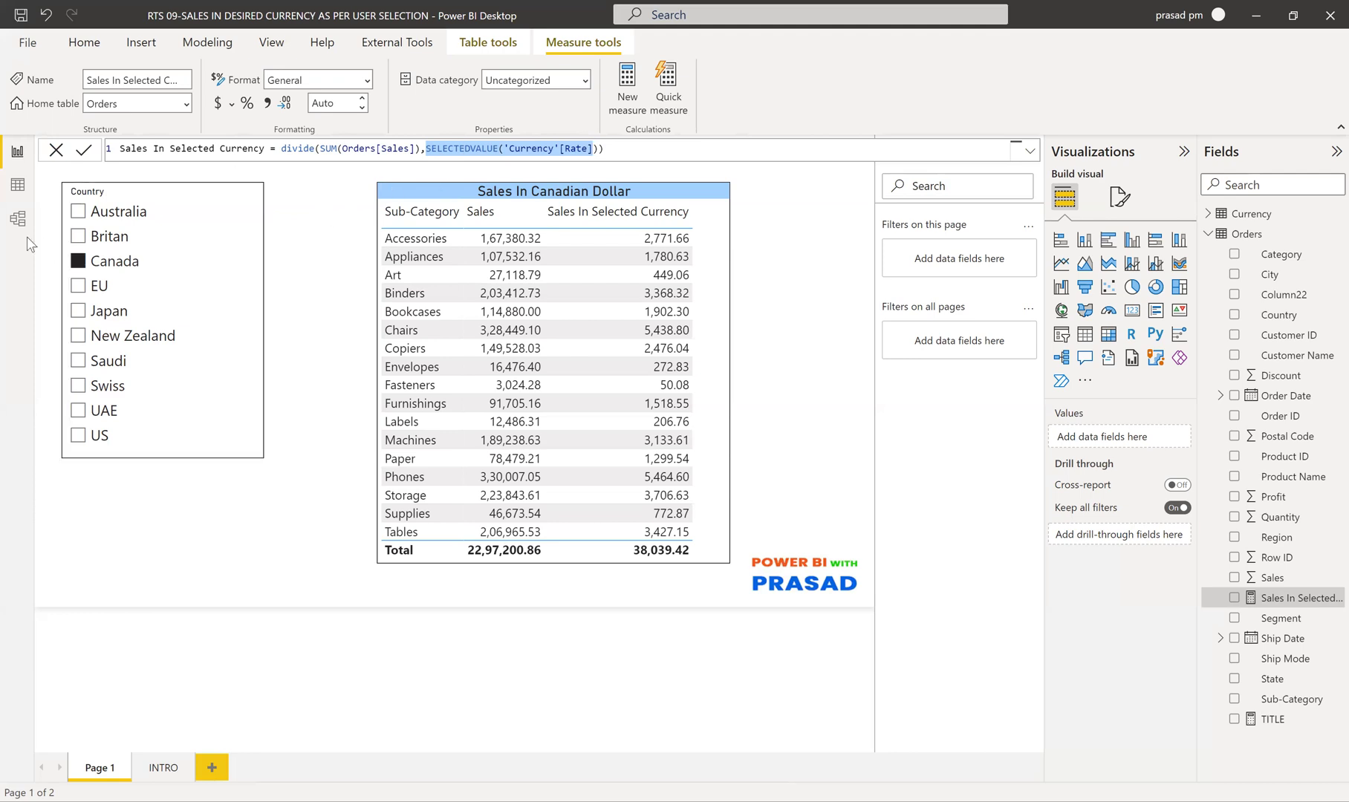
pyautogui.click(18, 186)
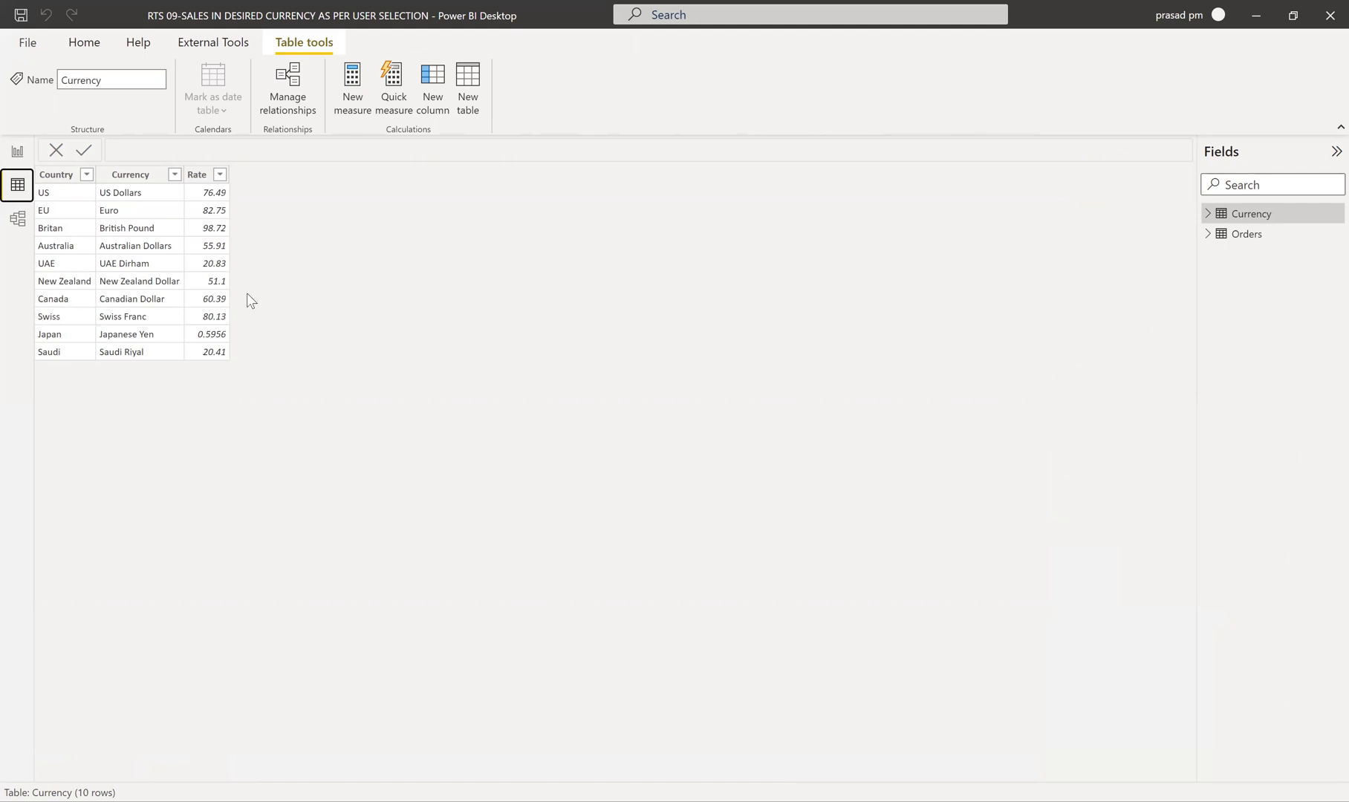
pyautogui.click(17, 153)
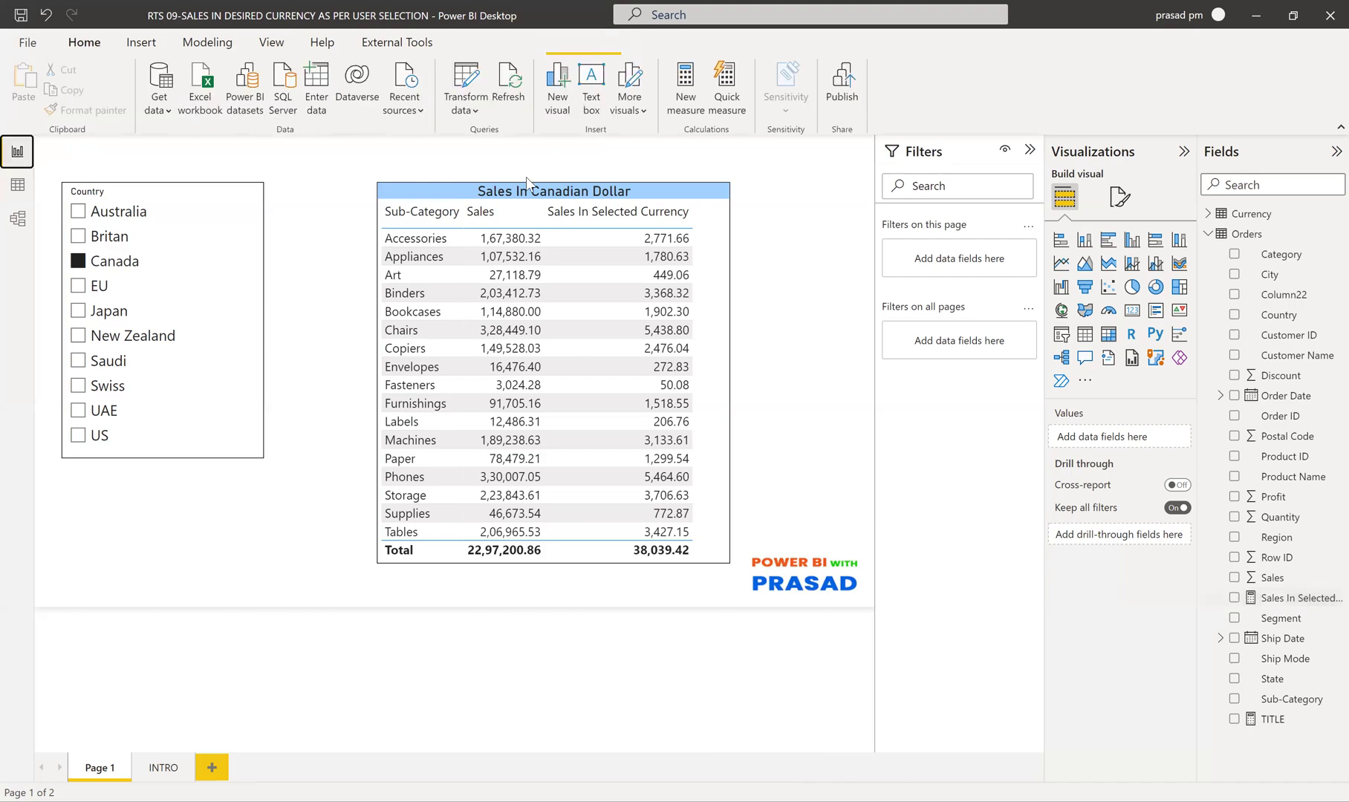
pyautogui.click(1296, 598)
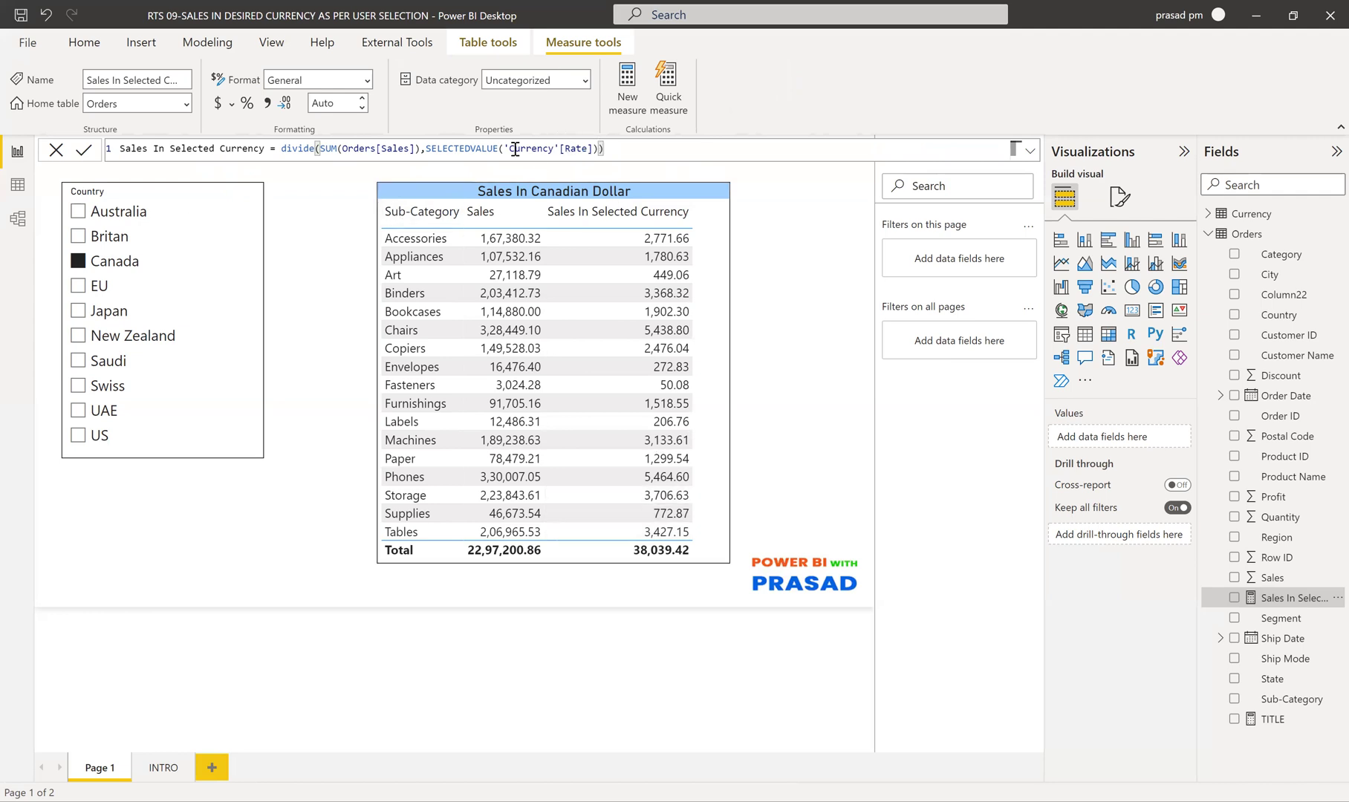
# Test the Country slicer with Britan and Australia, and clear the selection so that no country is chosen
pyautogui.click(78, 236)
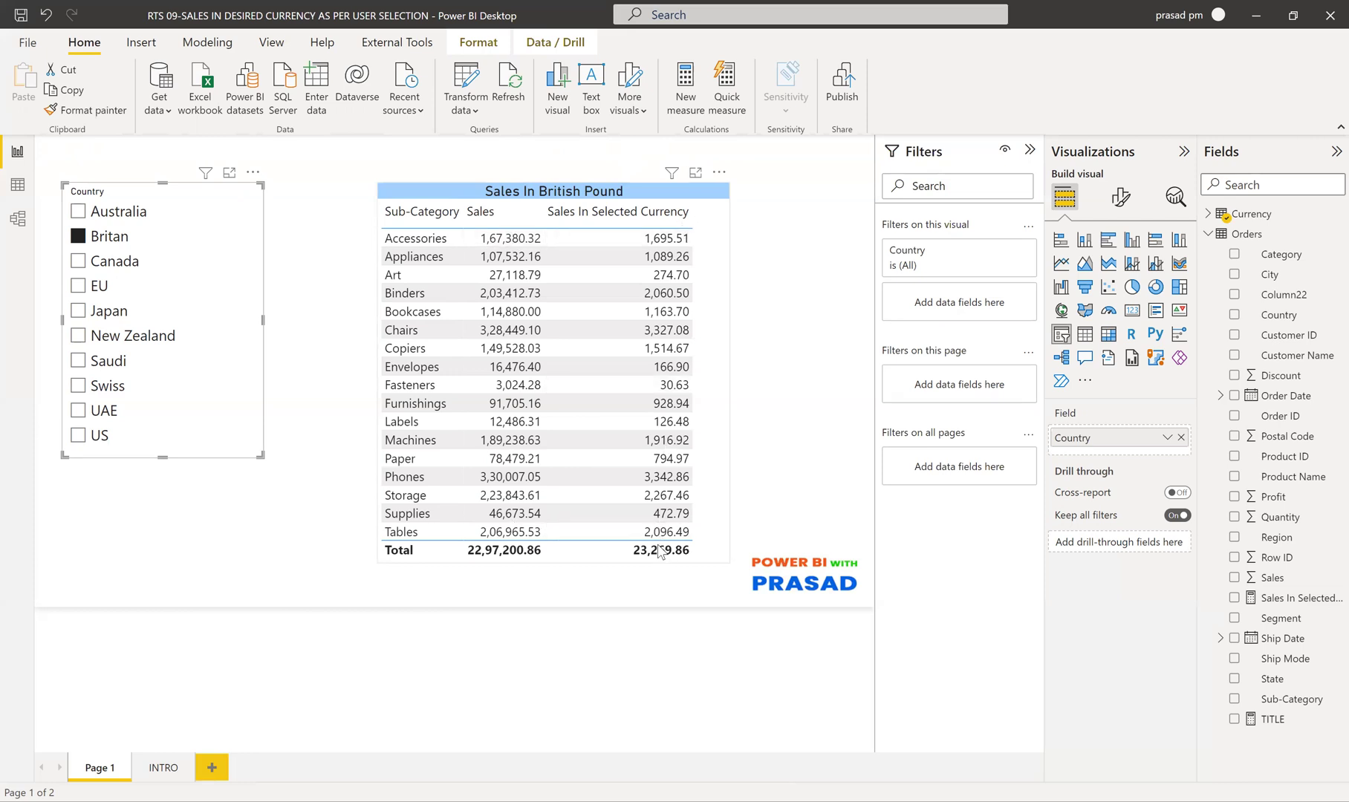
pyautogui.click(79, 213)
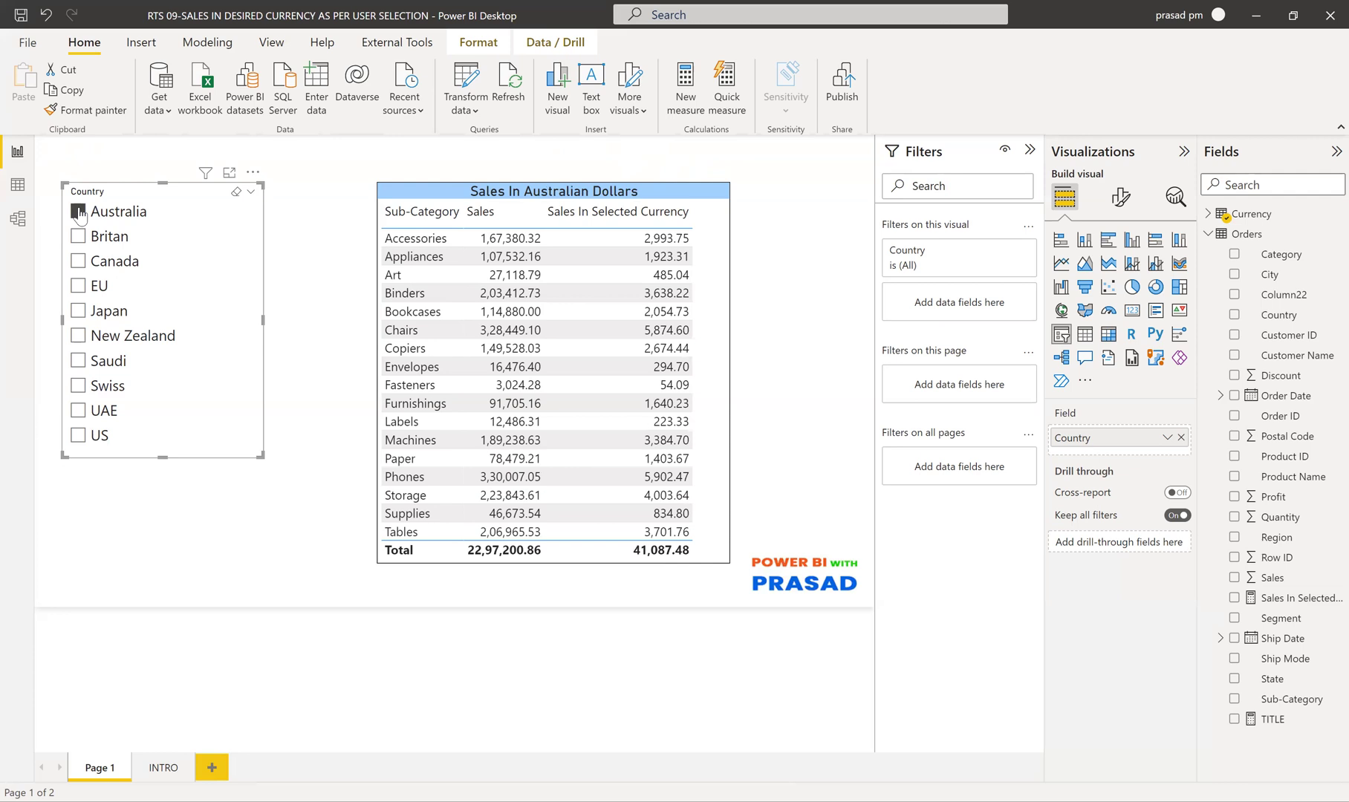
pyautogui.click(78, 238)
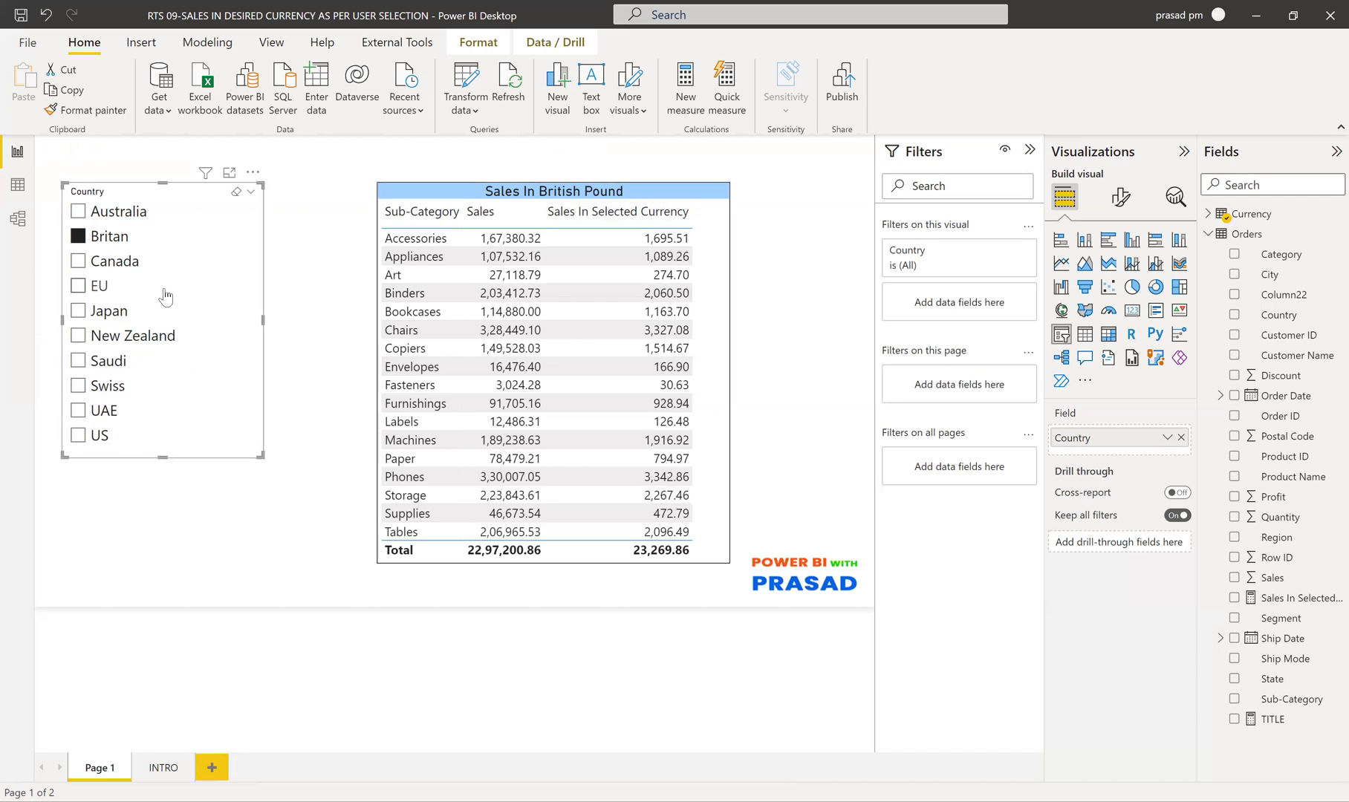
pyautogui.click(79, 237)
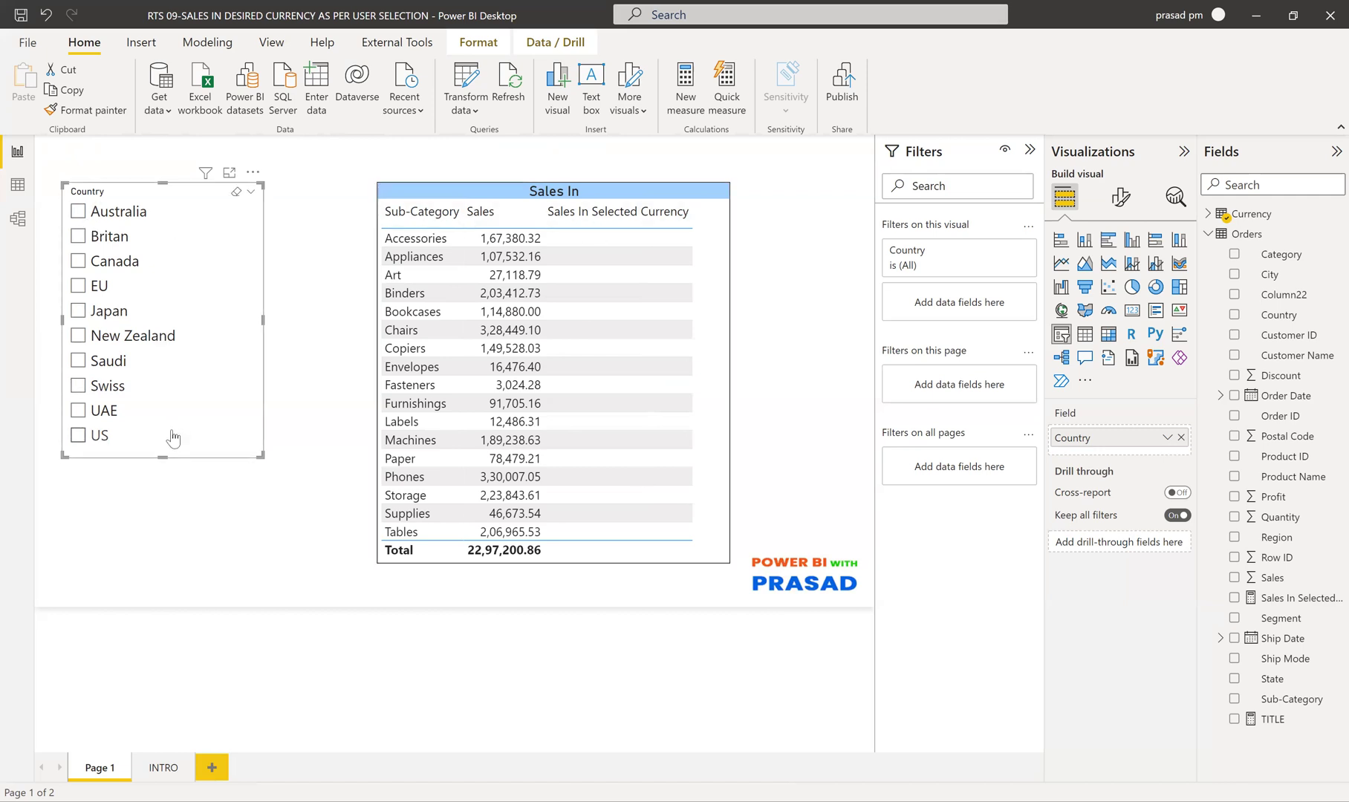
# In the Sales In Selected Currency measure, insert IF(HASONEVALUE(), in front of the divide expression
pyautogui.click(1278, 600)
pyautogui.click(281, 148)
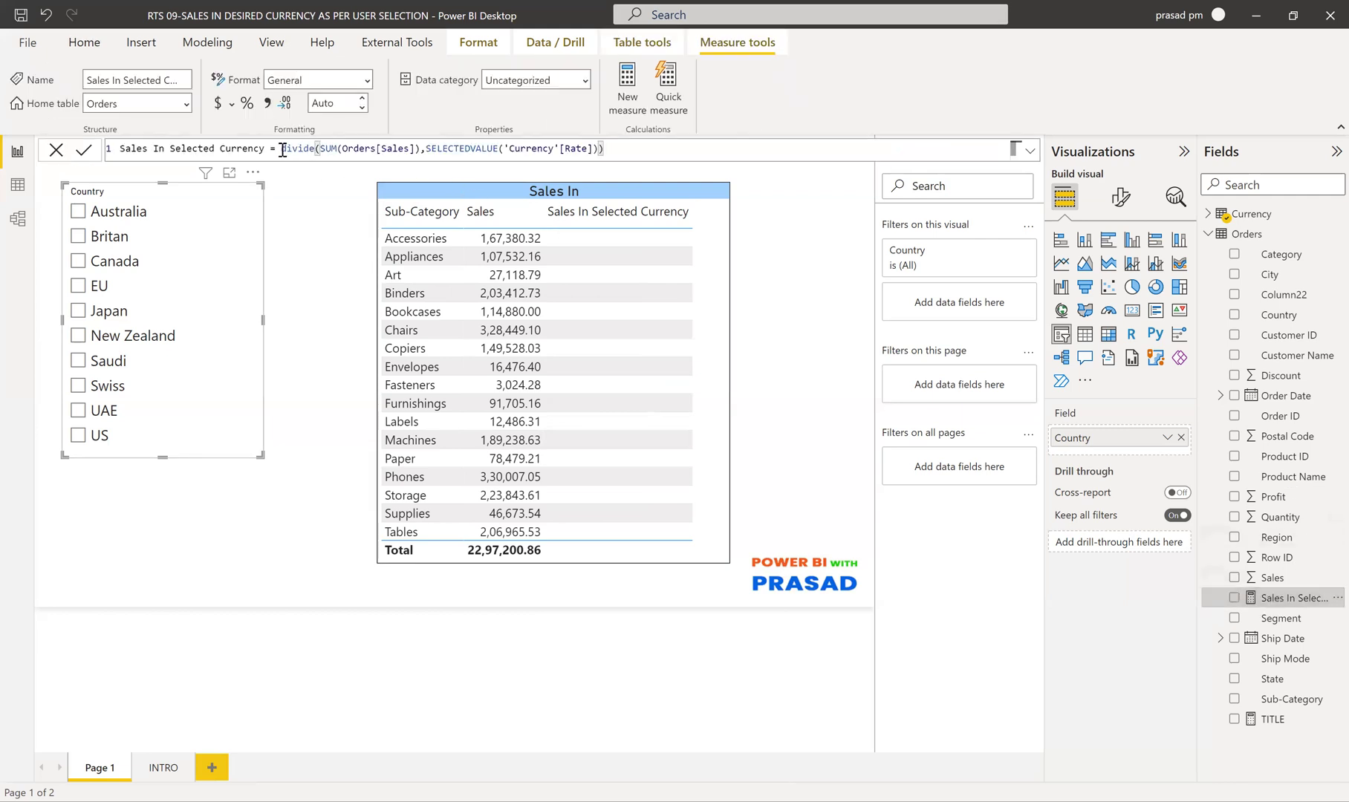
pyautogui.write('IF(')
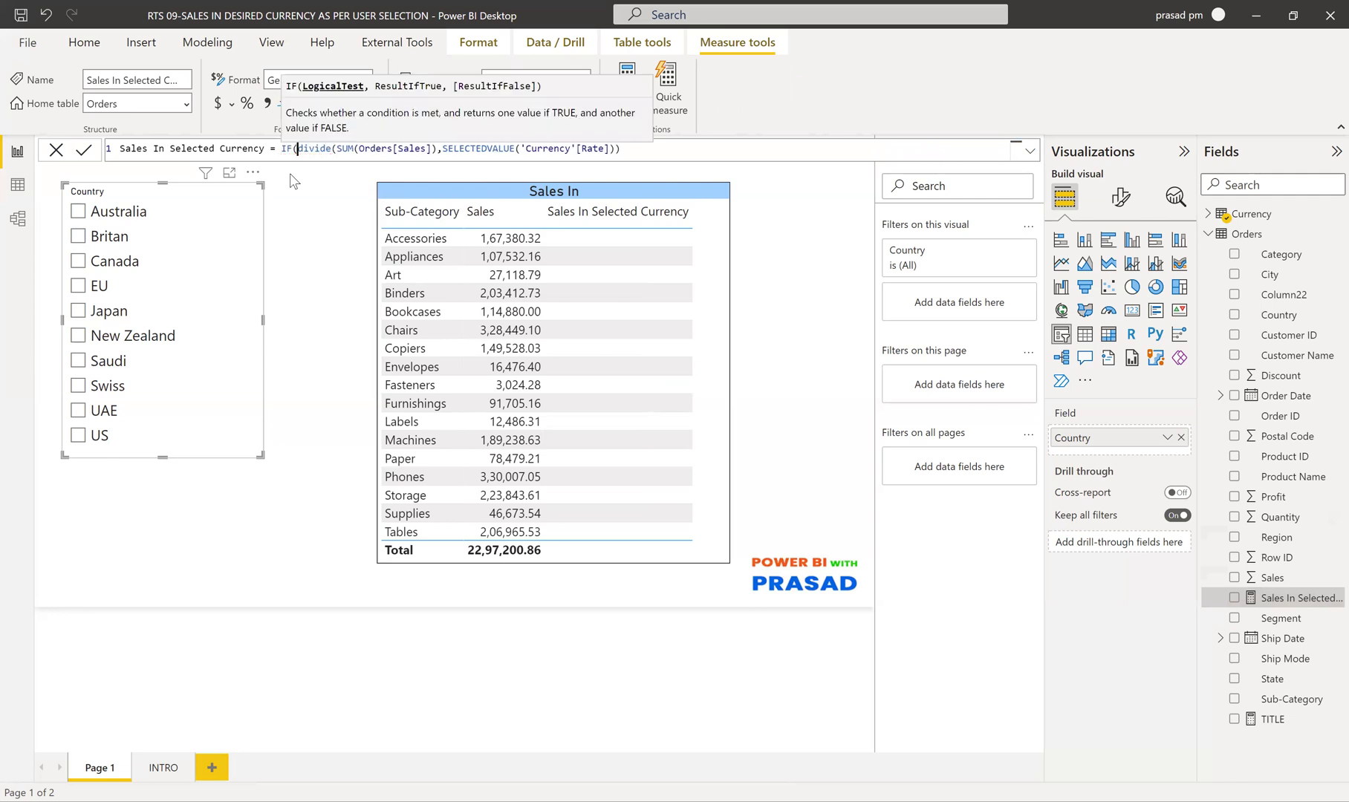
pyautogui.write('HASONE')
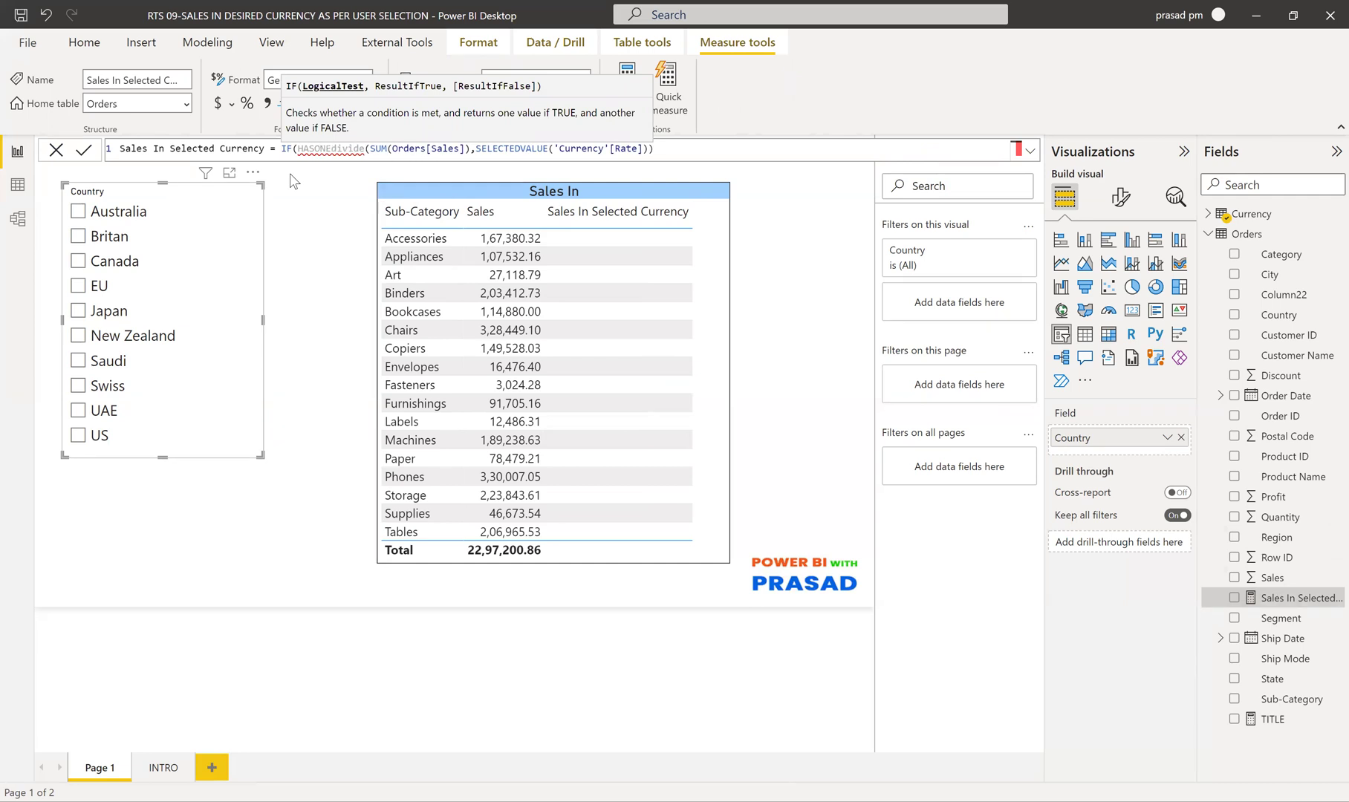
pyautogui.write('VALUE')
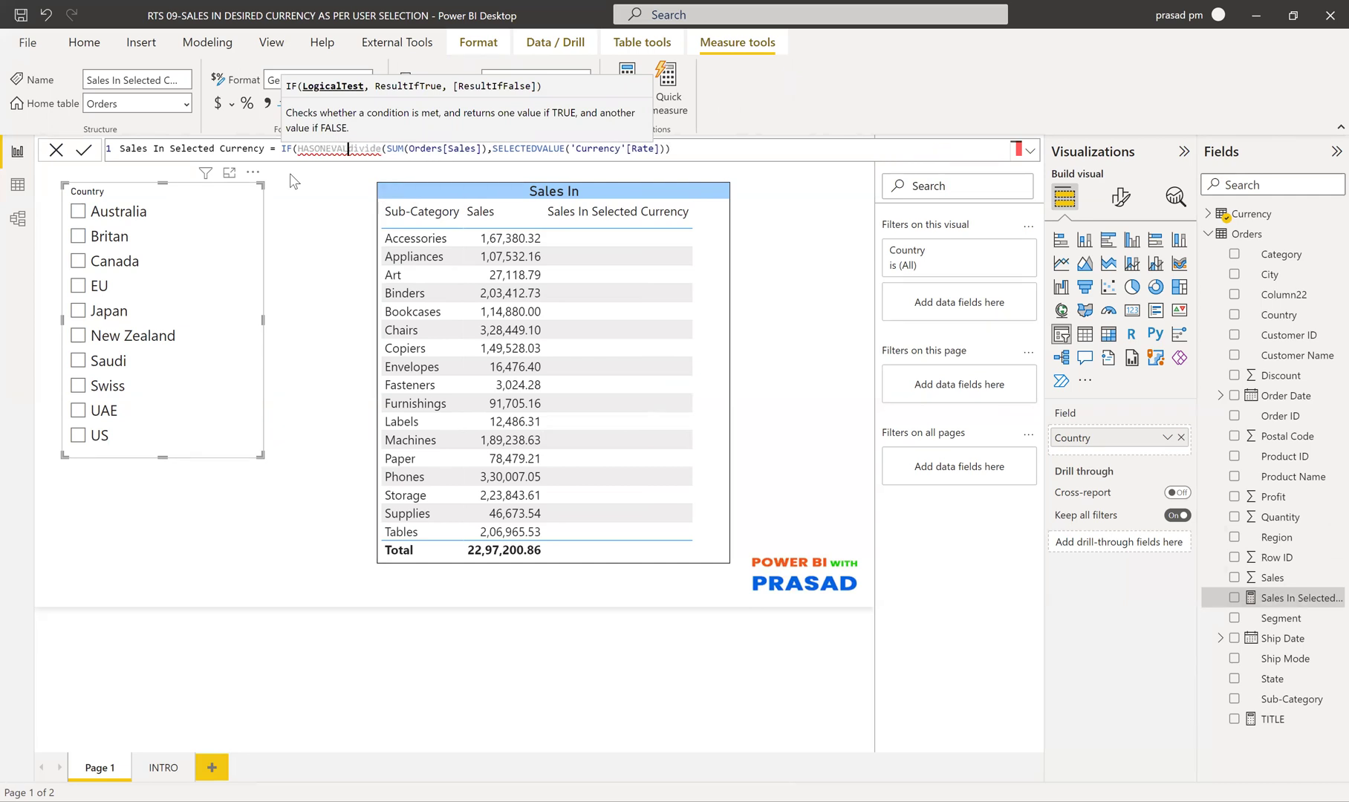
pyautogui.write('(')
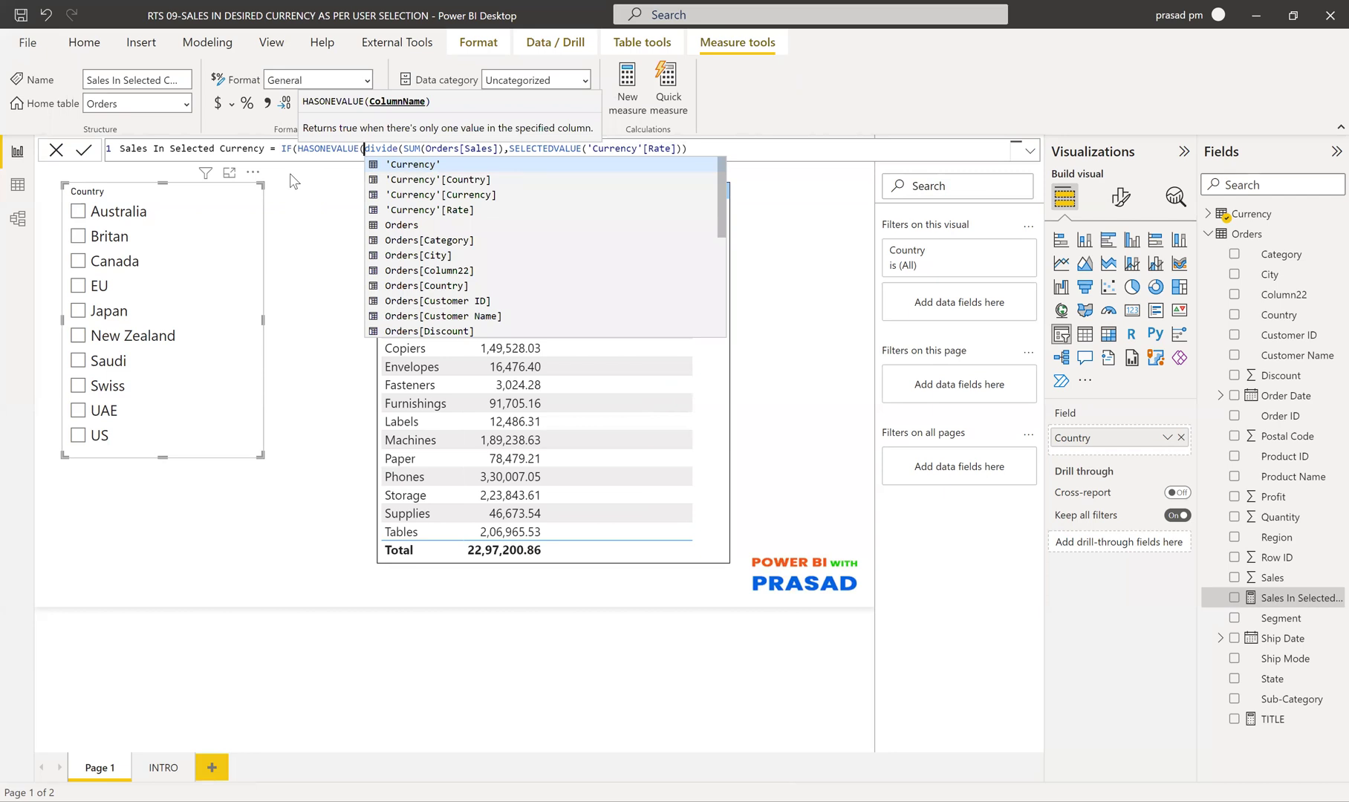
pyautogui.write(')')
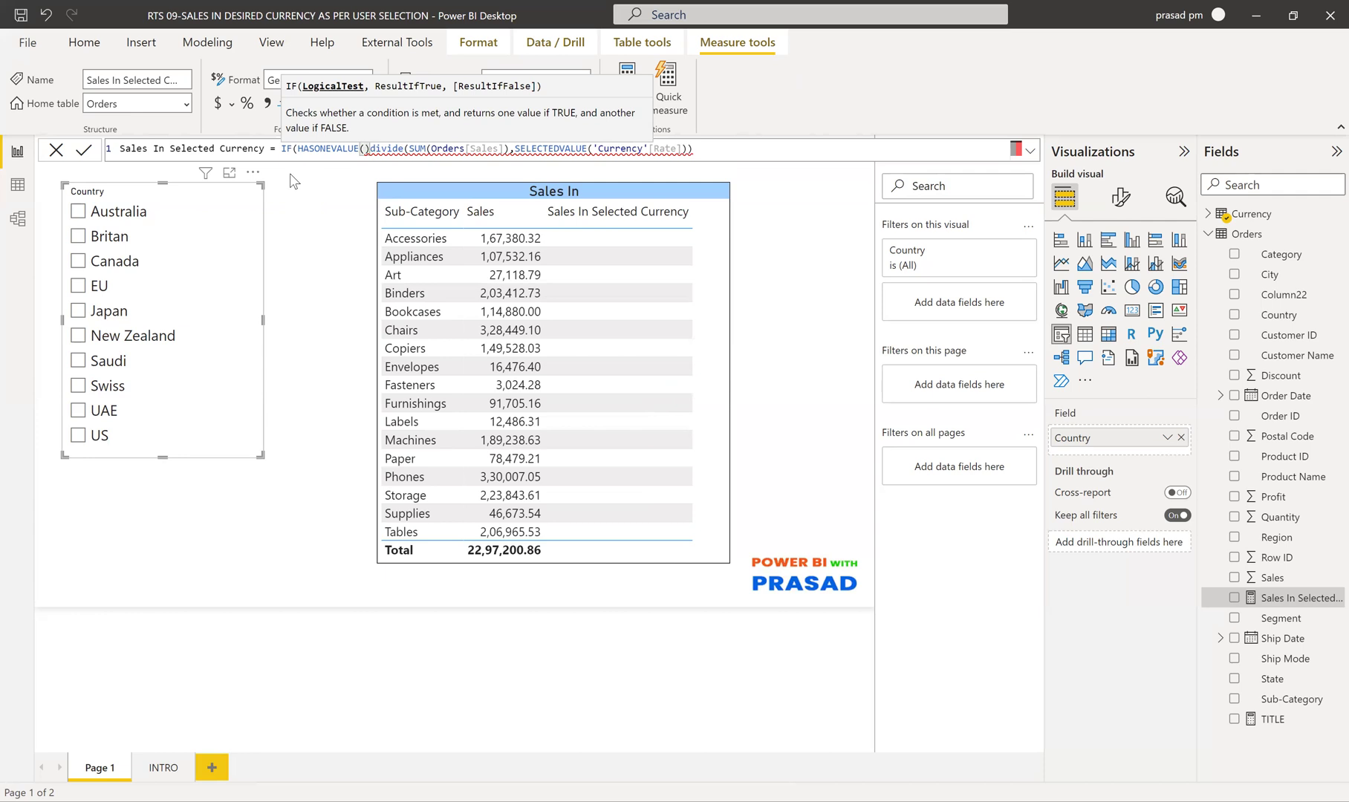
pyautogui.write(',')
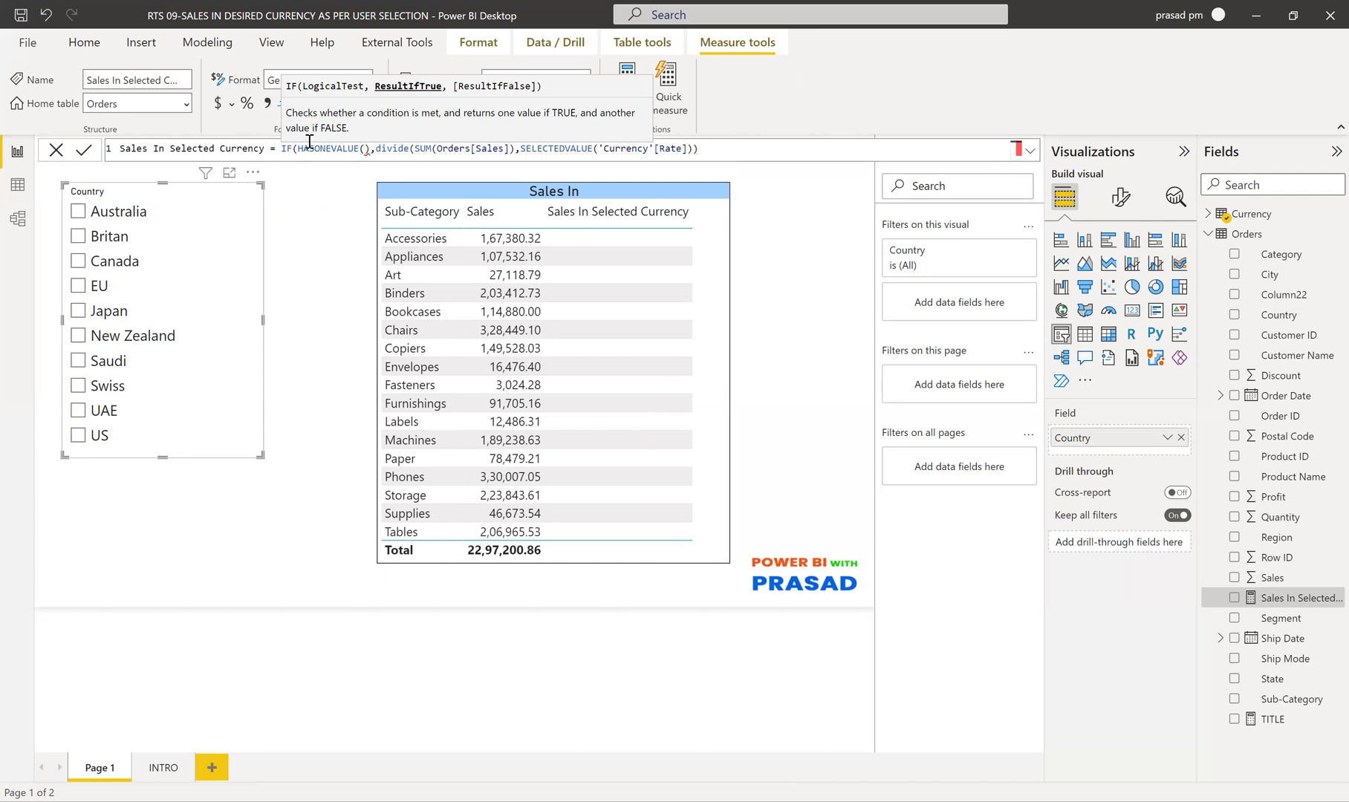
# Set the column tested by HASONEVALUE to 'Currency'[Country]
pyautogui.click(364, 148)
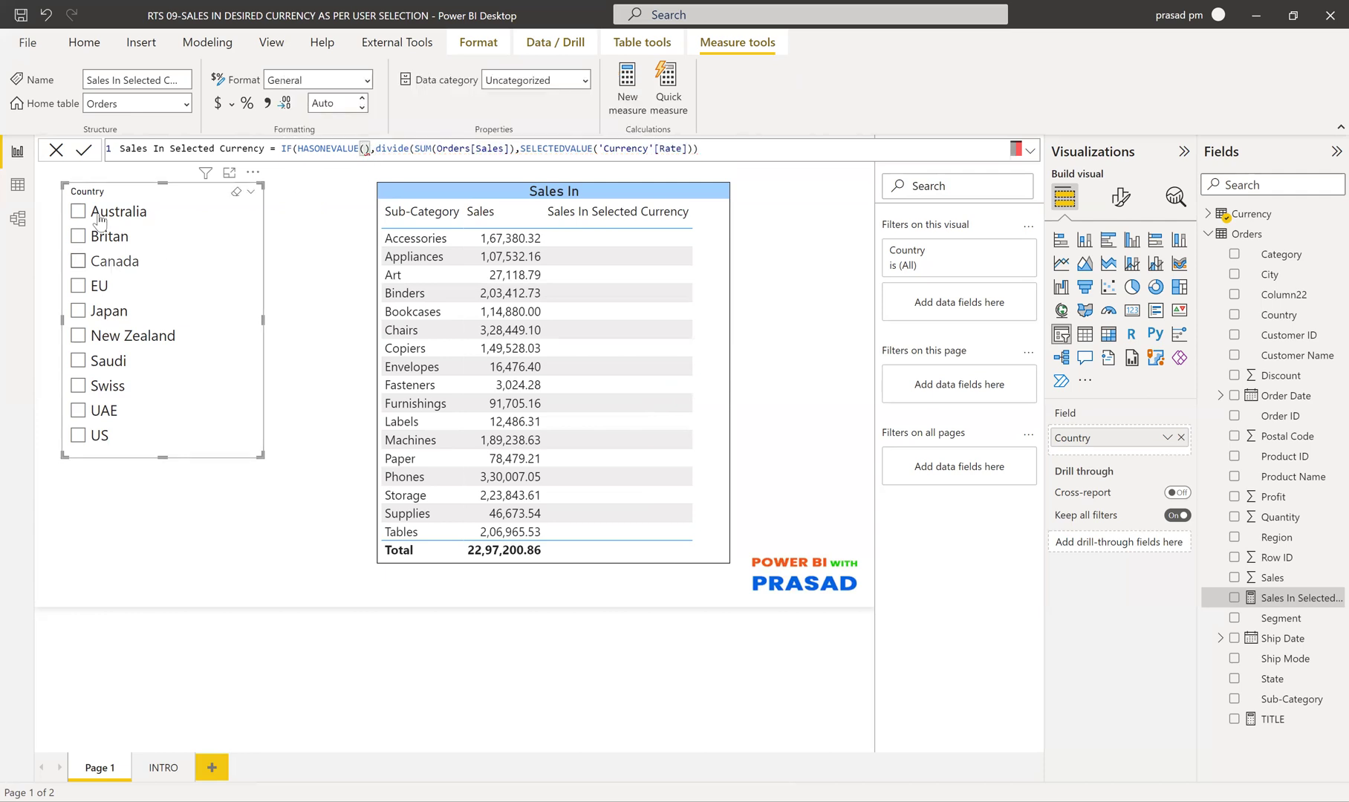
pyautogui.write('COUN')
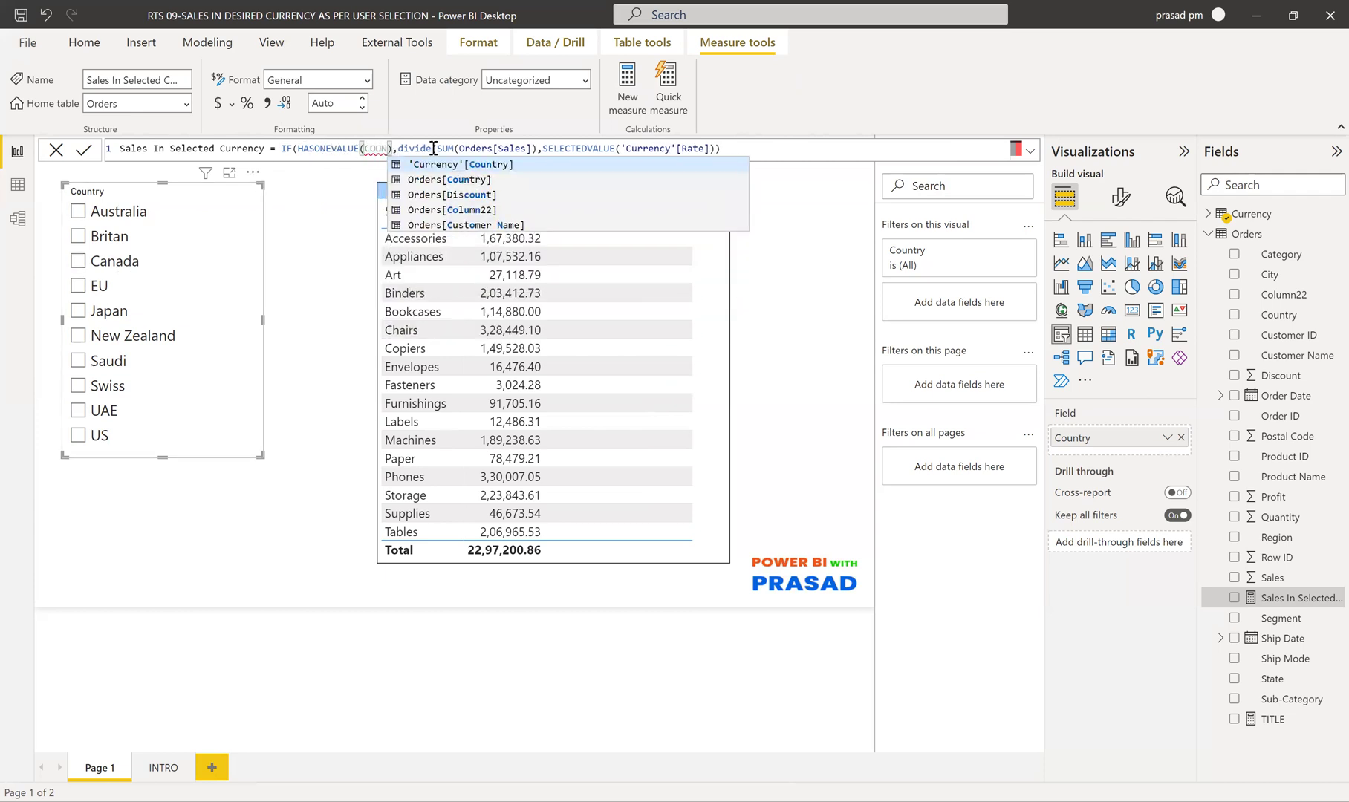
pyautogui.click(444, 165)
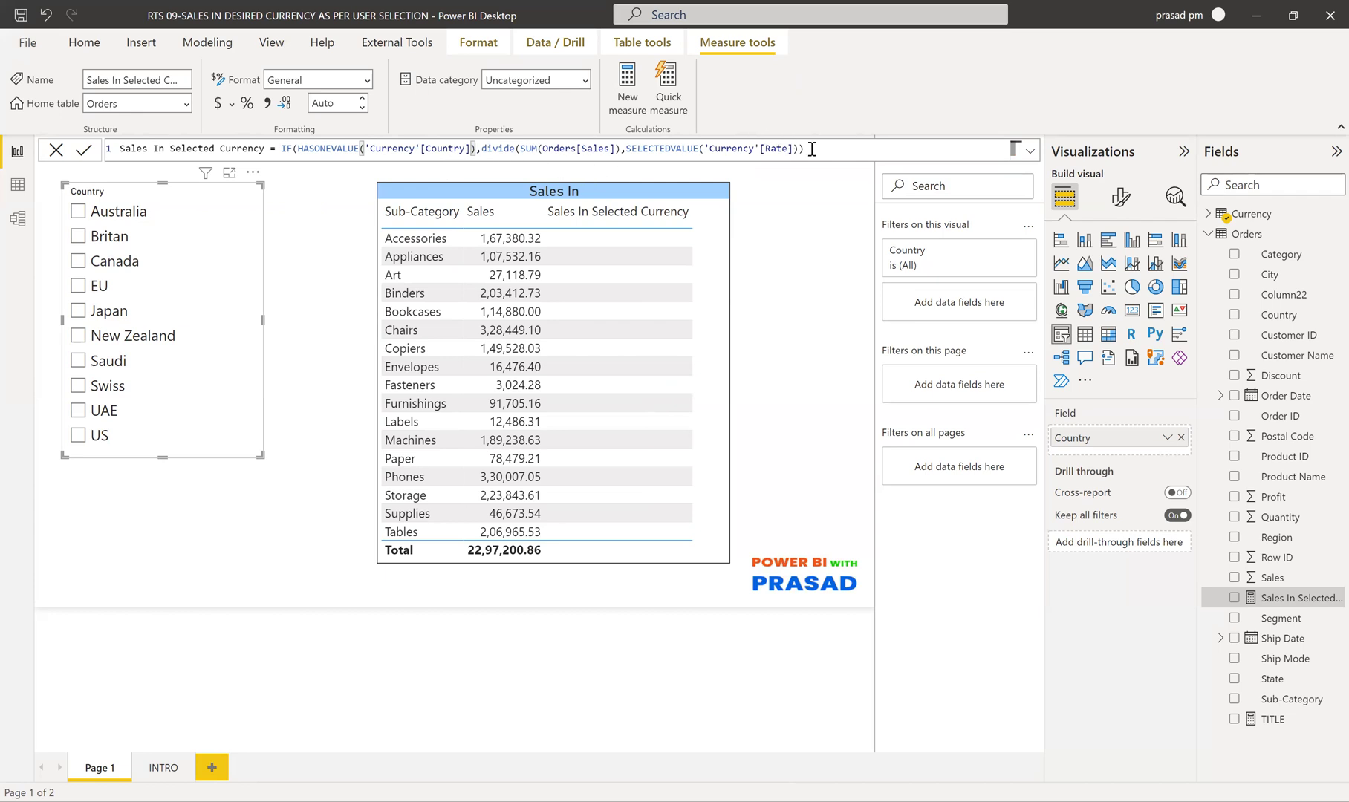
# Add SUM(Orders[Sales]) as the IF function's false result and close the Sales In Selected Currency formula's parentheses
pyautogui.write('),')
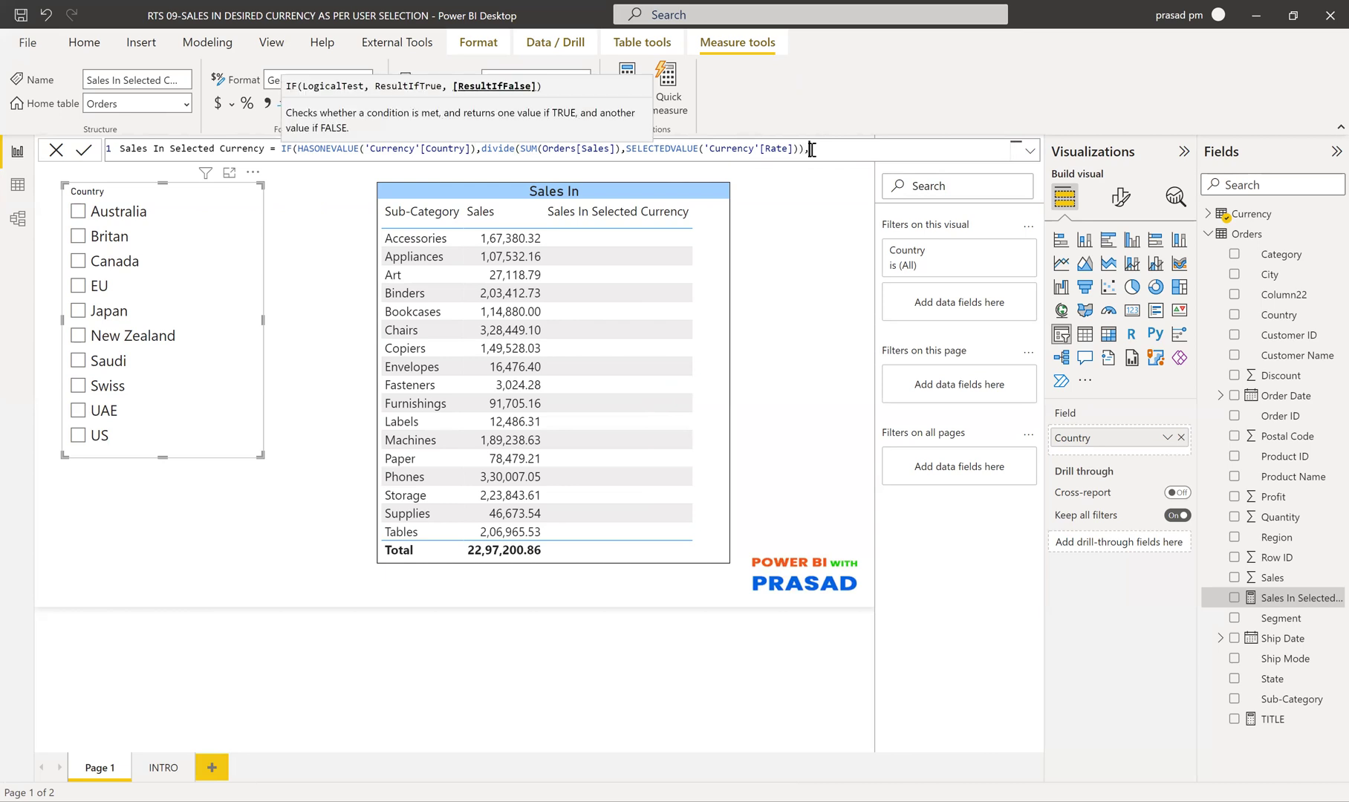
pyautogui.write('SUM(')
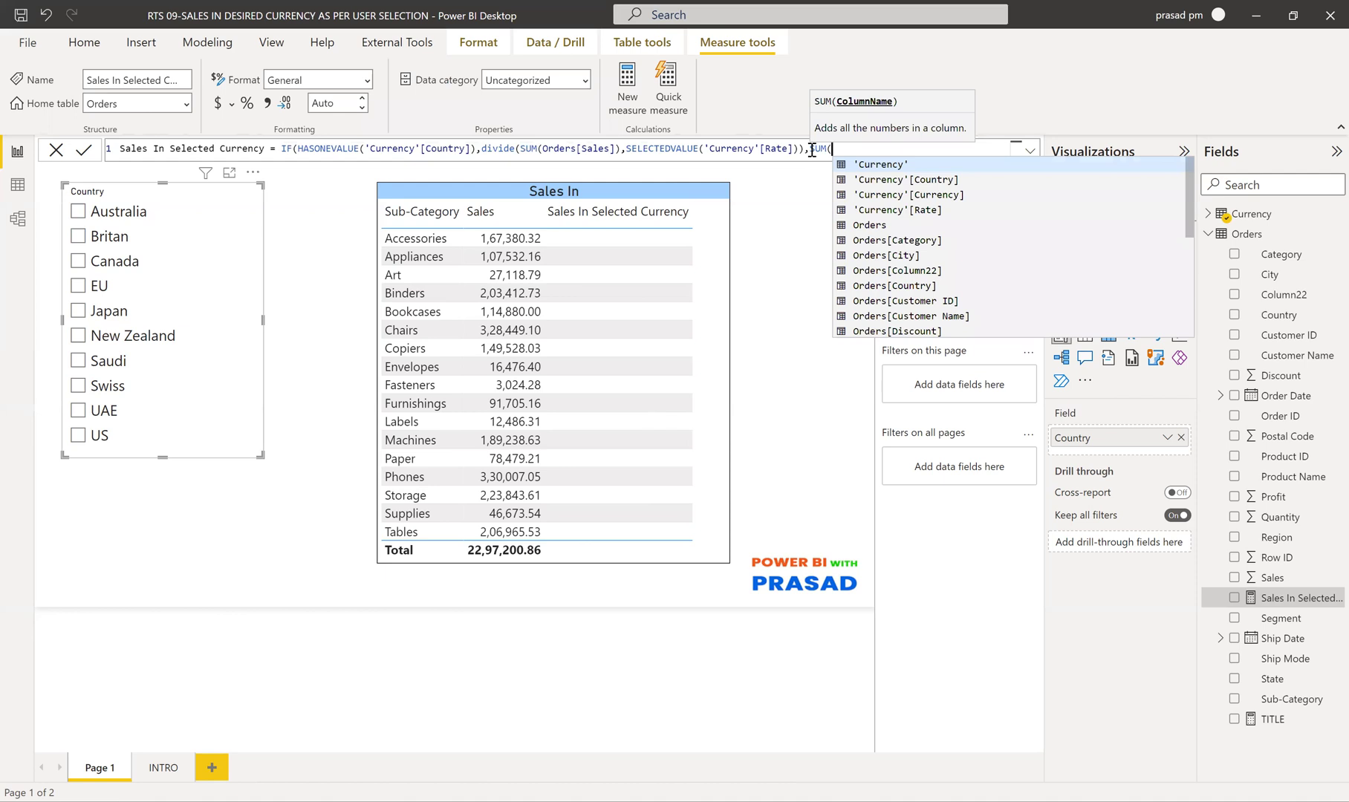
pyautogui.write('SALE')
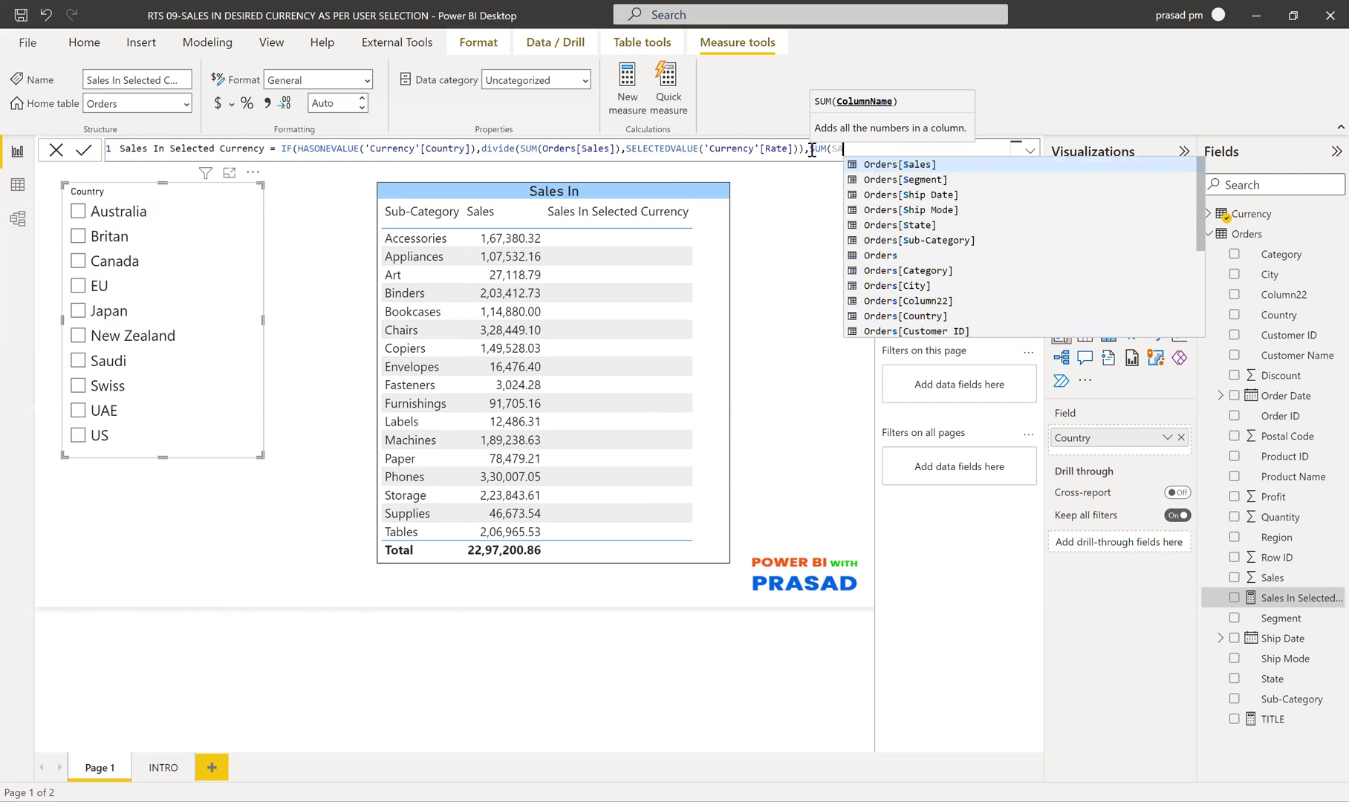
pyautogui.click(899, 167)
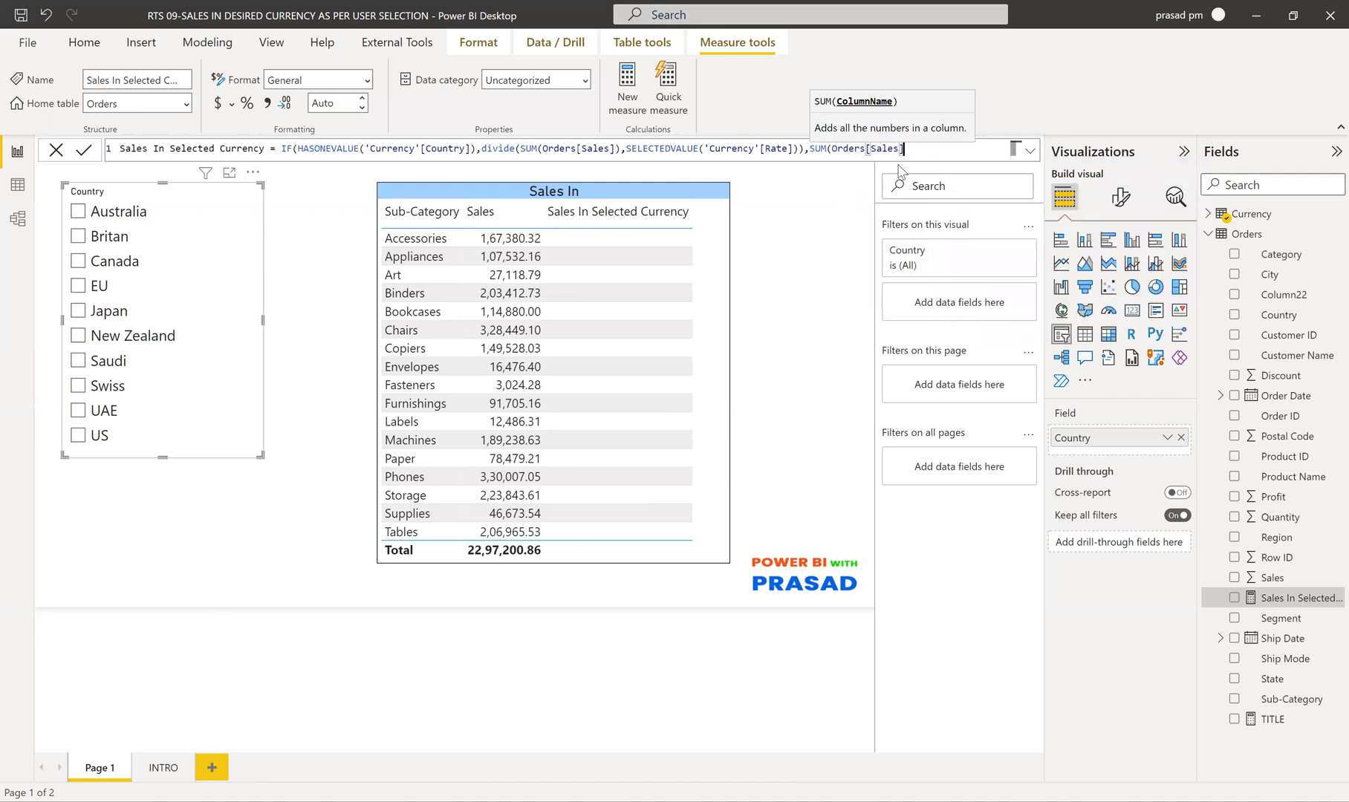
pyautogui.write('))')
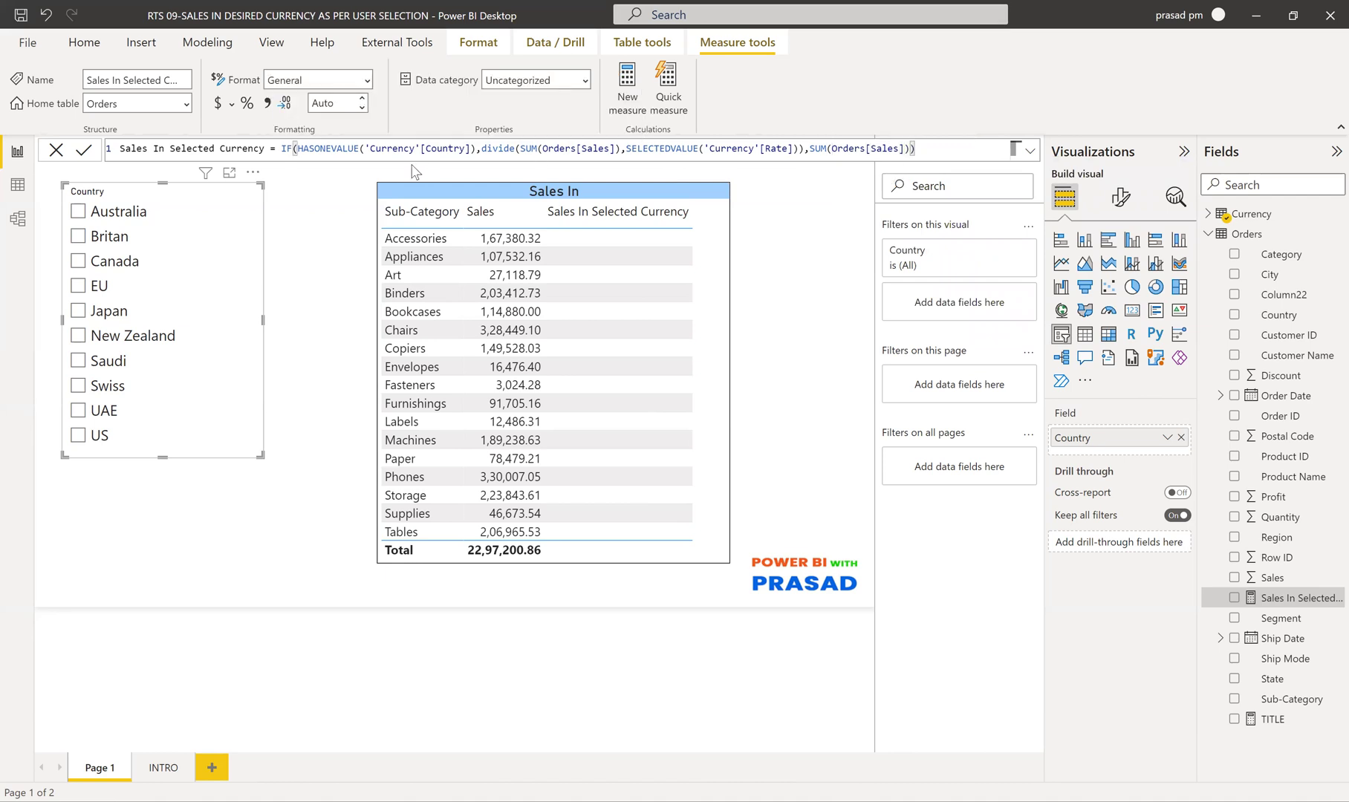
# Put the divide expression on its own second line, indented beneath the HASONEVALUE test
pyautogui.click(483, 151)
pyautogui.doubleClick(485, 152)
pyautogui.hotkey('shift', 'Return')
pyautogui.press('Tab')
pyautogui.press('Tab')
pyautogui.press('Tab')
pyautogui.press('Tab')
pyautogui.press('Tab')
pyautogui.press('Tab')
pyautogui.press('Tab')
pyautogui.press('Tab')
pyautogui.press('Tab')
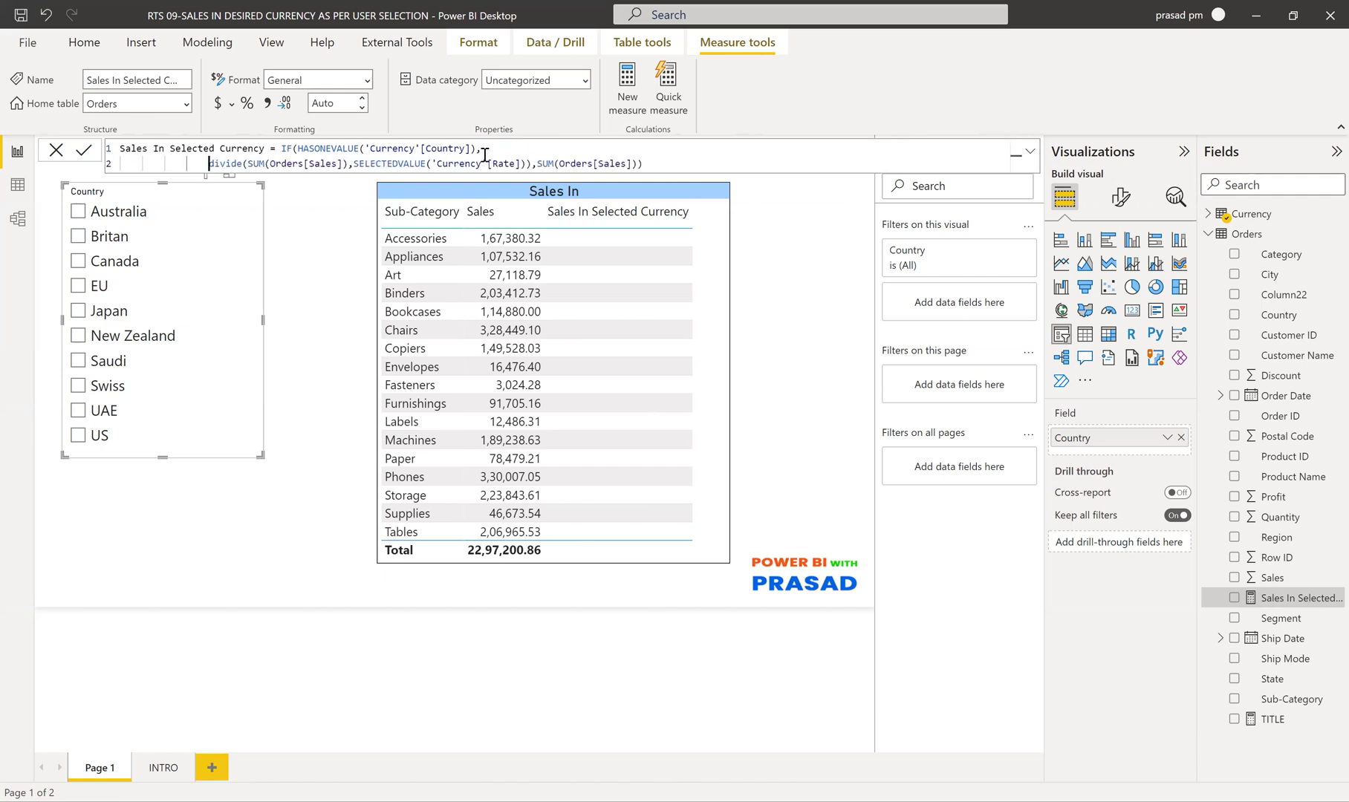
# Move the final SUM(Orders[Sales]) argument onto a third line and indent it beneath the divide expression
pyautogui.click(649, 164)
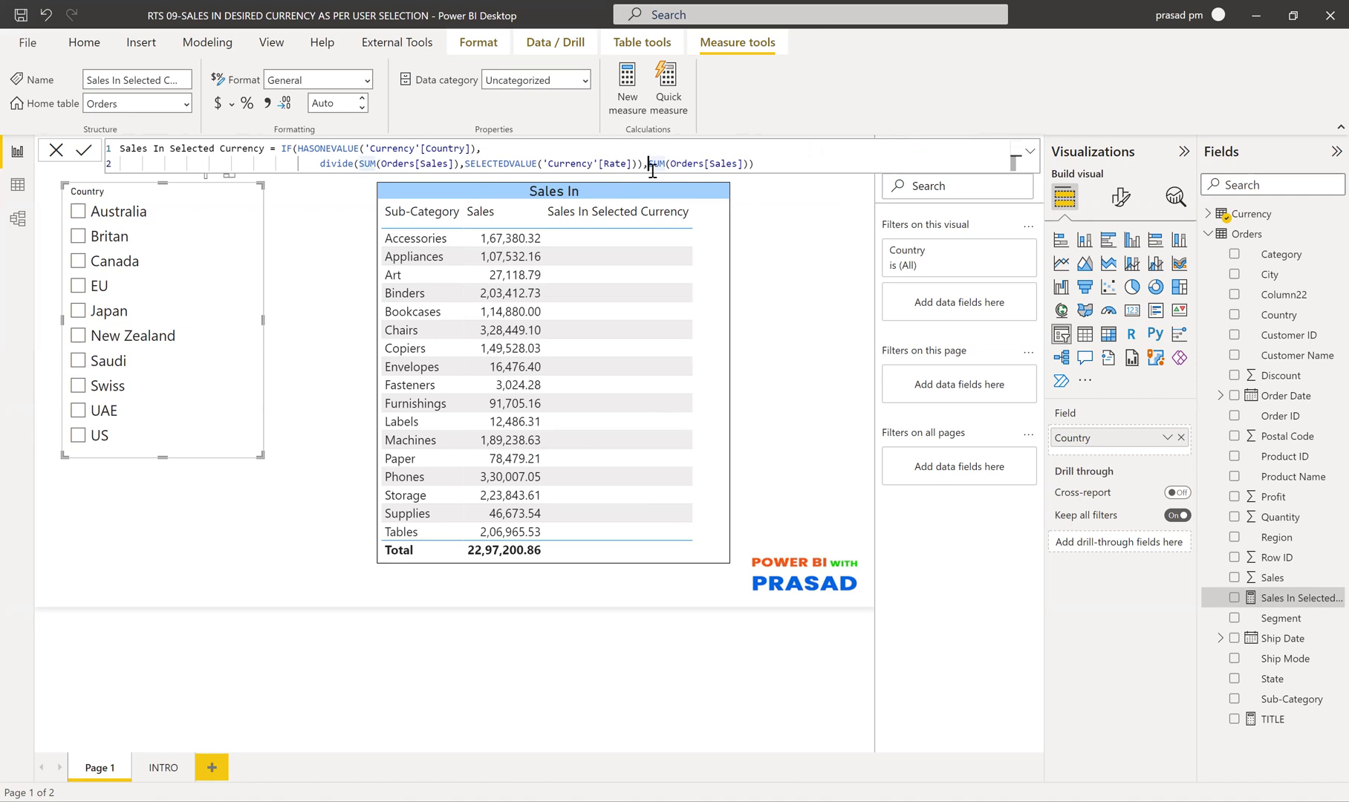
pyautogui.hotkey('shift', 'Return')
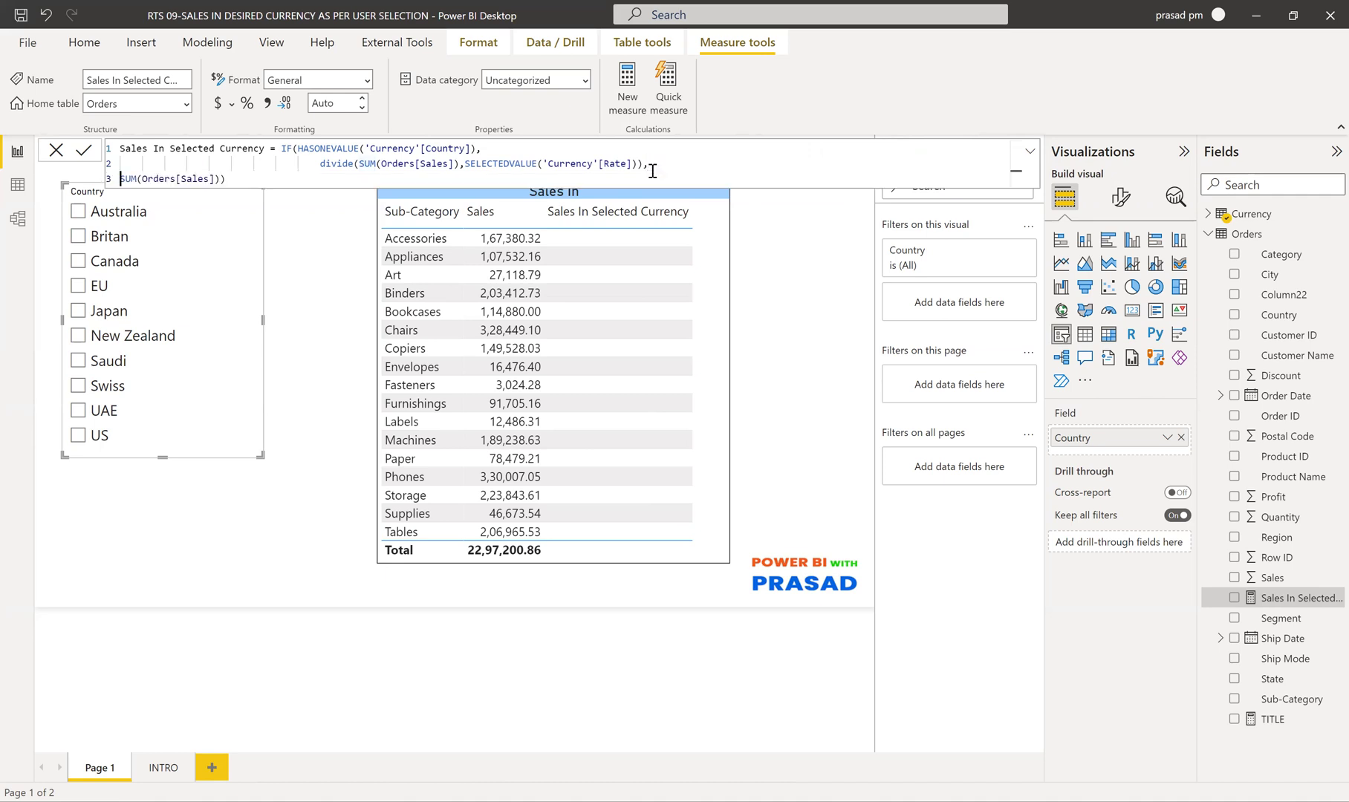
pyautogui.press('Tab')
pyautogui.press('Tab')
pyautogui.press('Tab')
pyautogui.press('Tab')
pyautogui.press('Tab')
pyautogui.press('Tab')
pyautogui.press('Tab')
pyautogui.press('Tab')
pyautogui.press('Tab')
pyautogui.press('Tab')
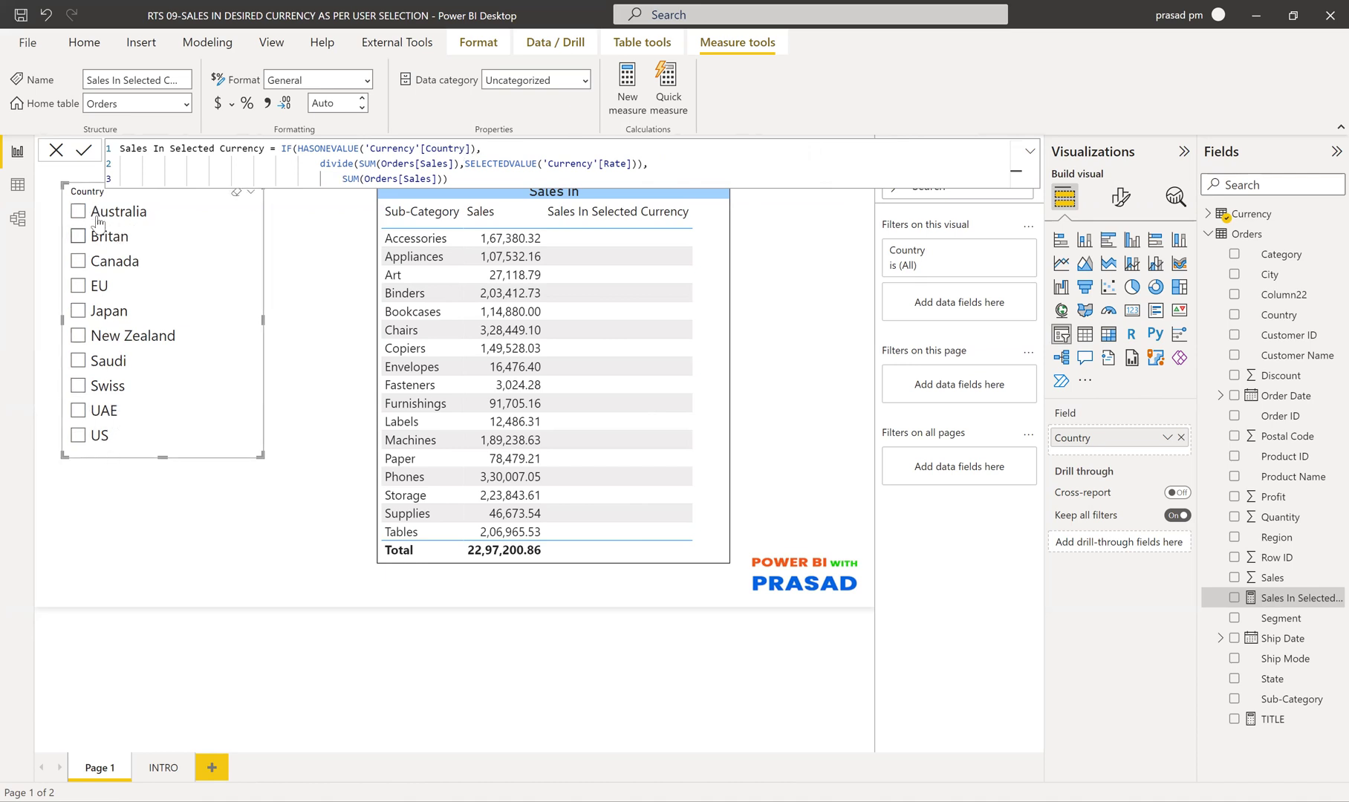
# Review the divide and SUM(Orders[Sales]) branches, and commit the Sales In Selected Currency measure
pyautogui.moveTo(320, 163); pyautogui.dragTo(644, 163)
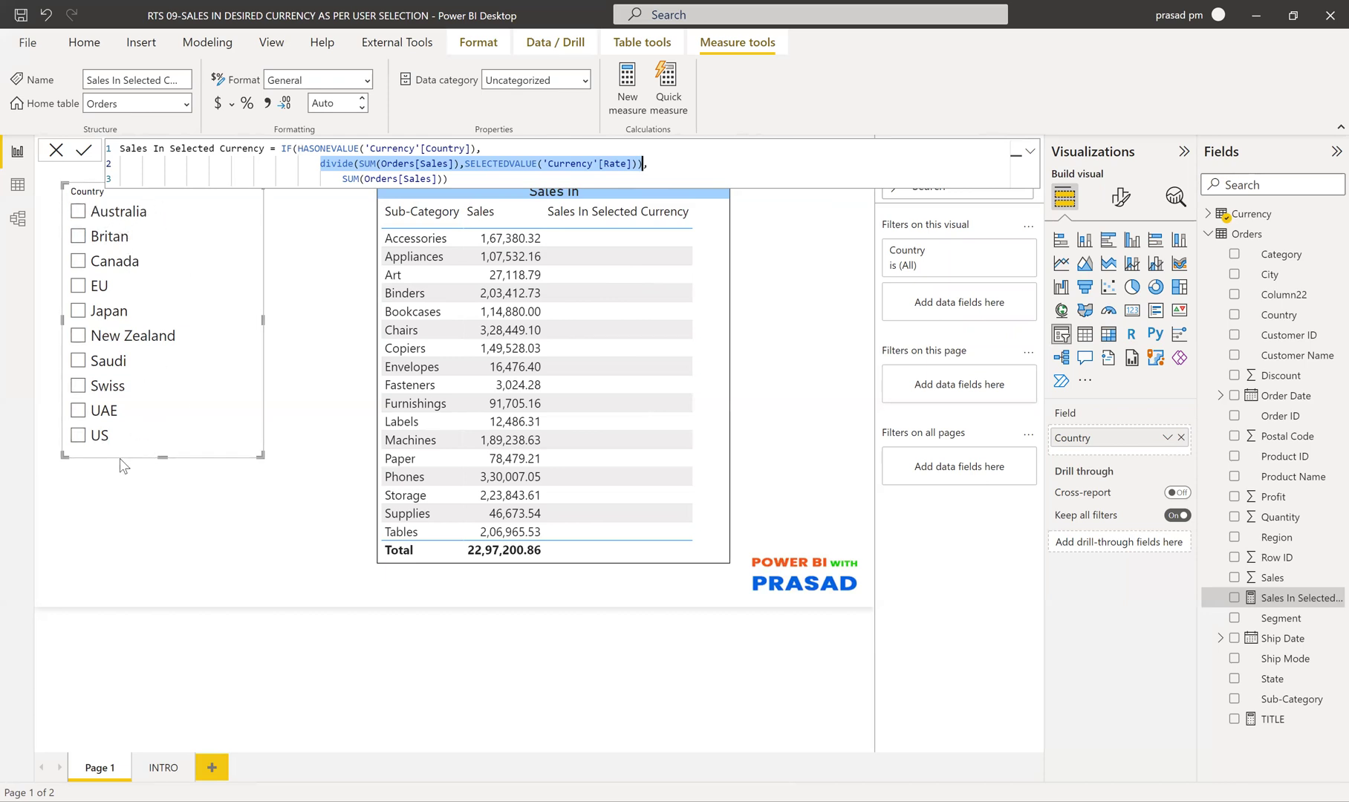
pyautogui.click(342, 180)
pyautogui.moveTo(341, 179); pyautogui.dragTo(445, 179)
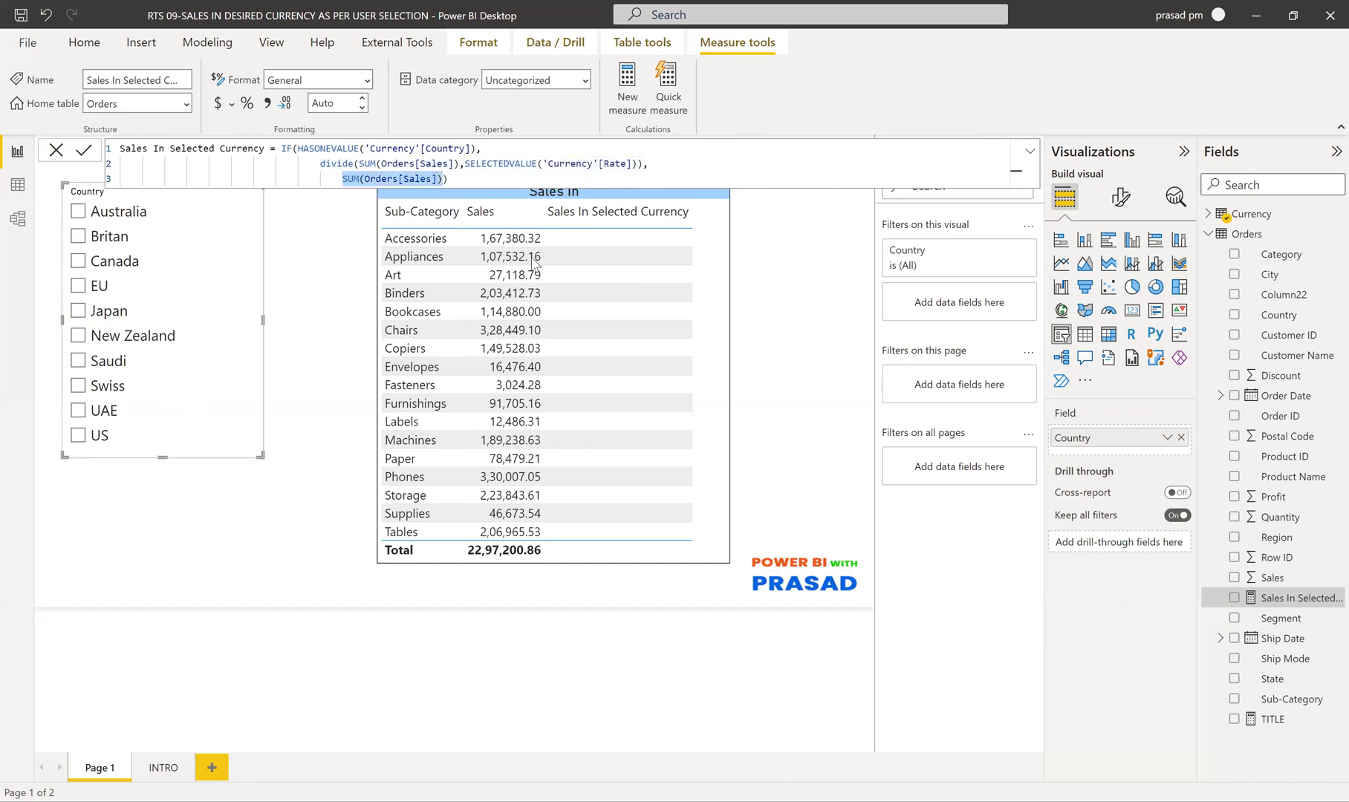
pyautogui.click(83, 153)
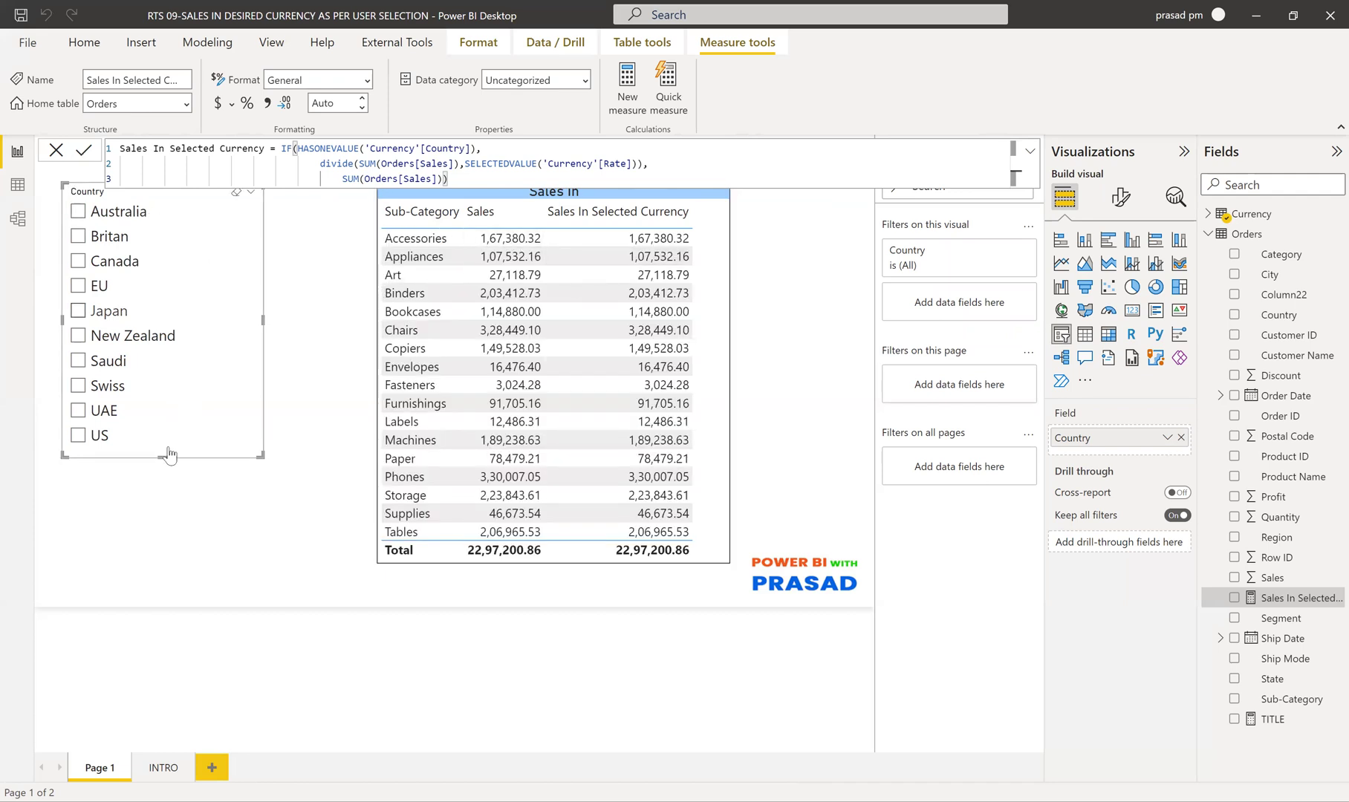
# Move the Country slicer slightly lower on the page and select US in it to test the measure
pyautogui.moveTo(206, 387); pyautogui.dragTo(208, 425)
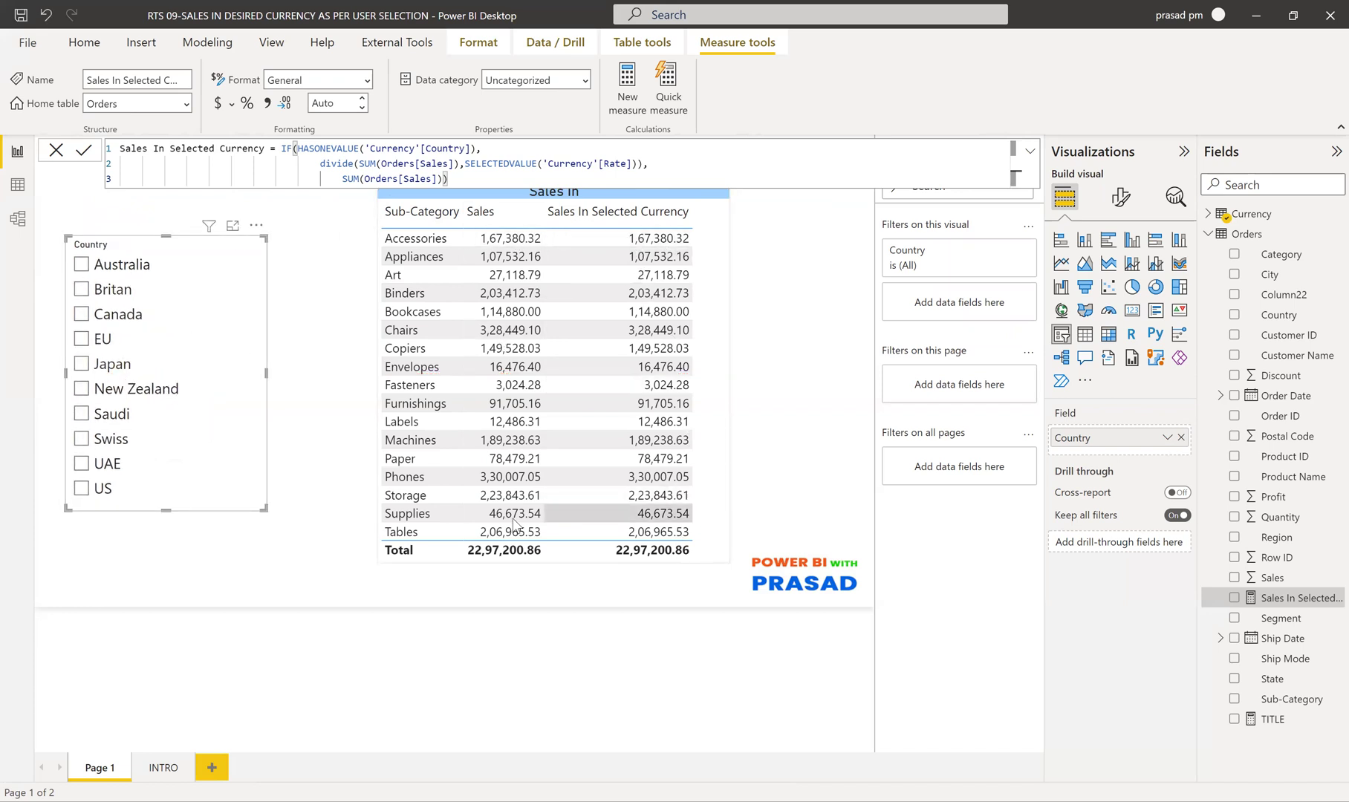
pyautogui.click(86, 489)
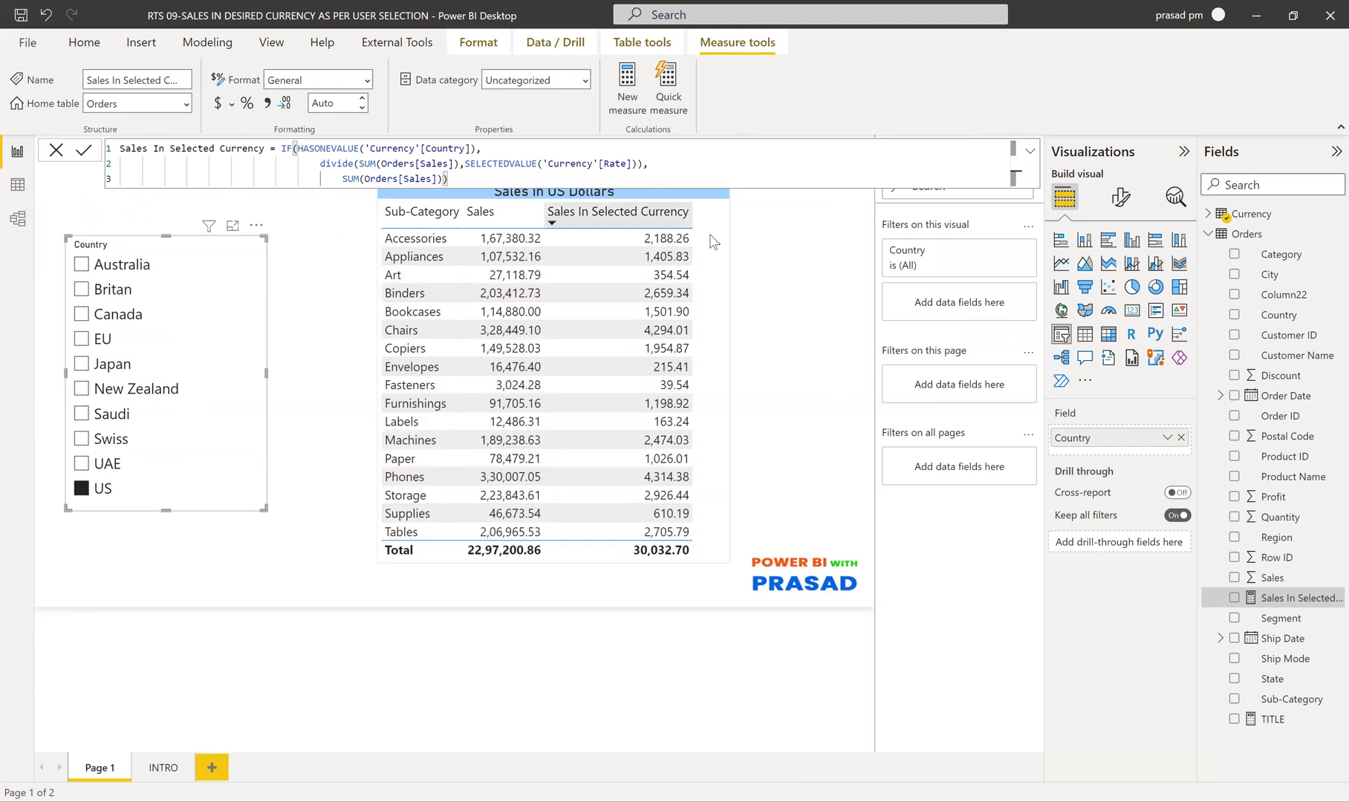
pyautogui.click(54, 153)
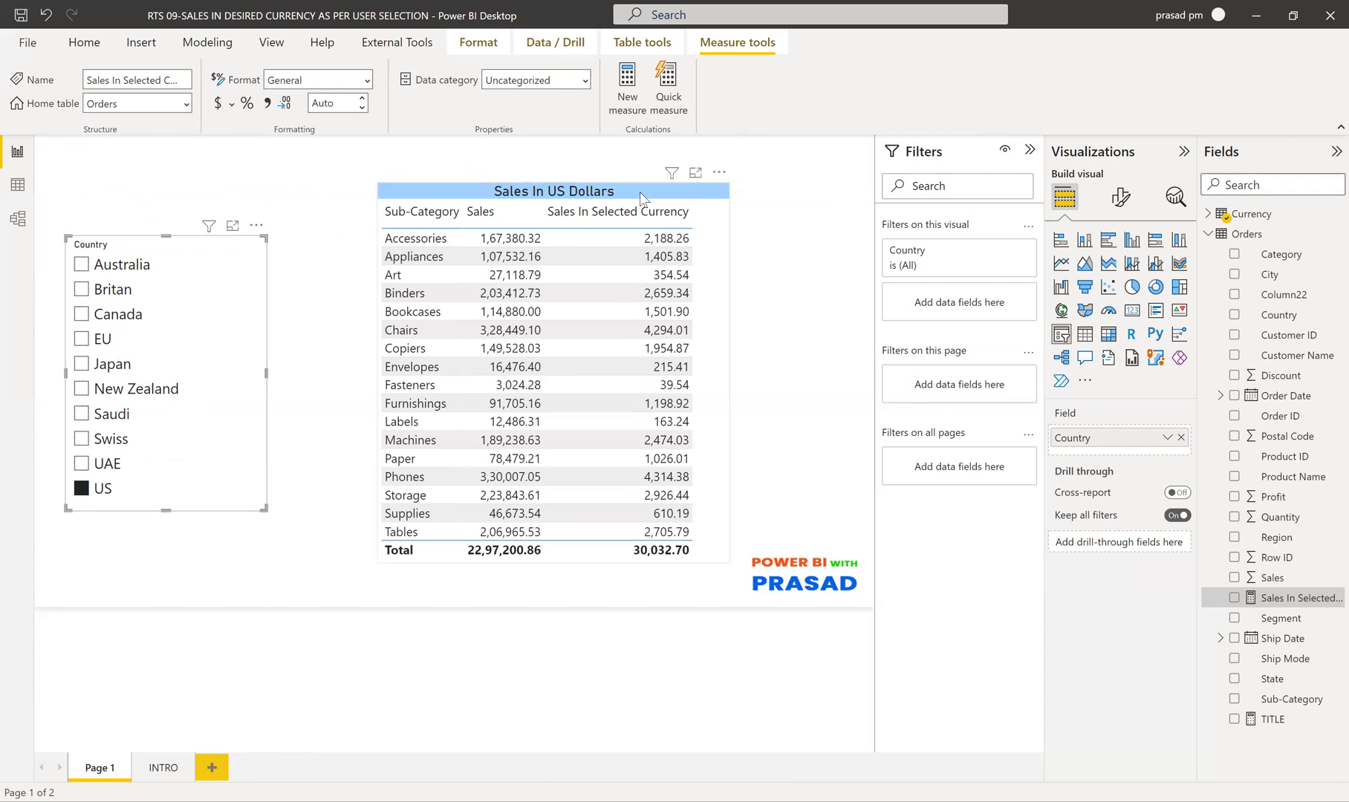
# Open the TITLE measure's formula and clear the US selection in the Country slicer
pyautogui.click(1273, 719)
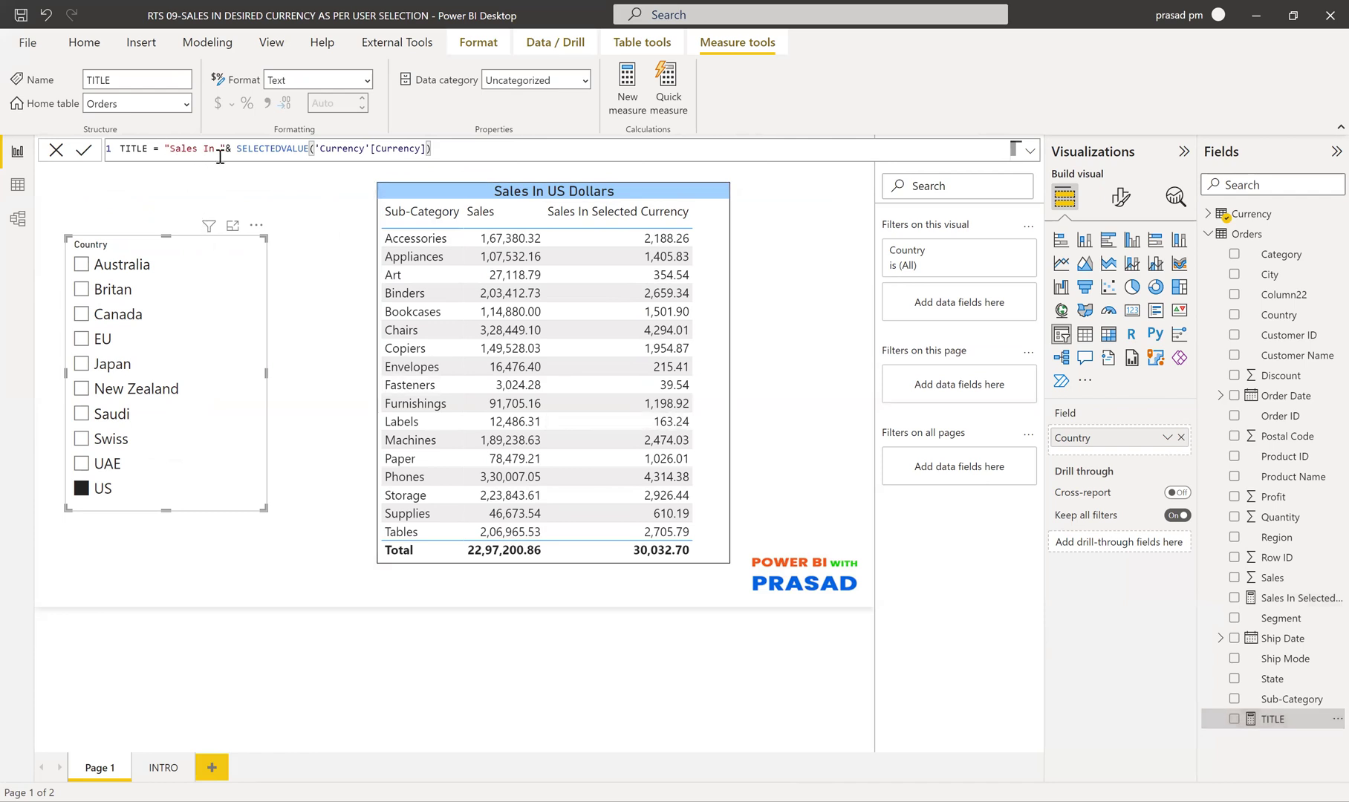
pyautogui.click(226, 151)
pyautogui.write('&')
pyautogui.click(81, 491)
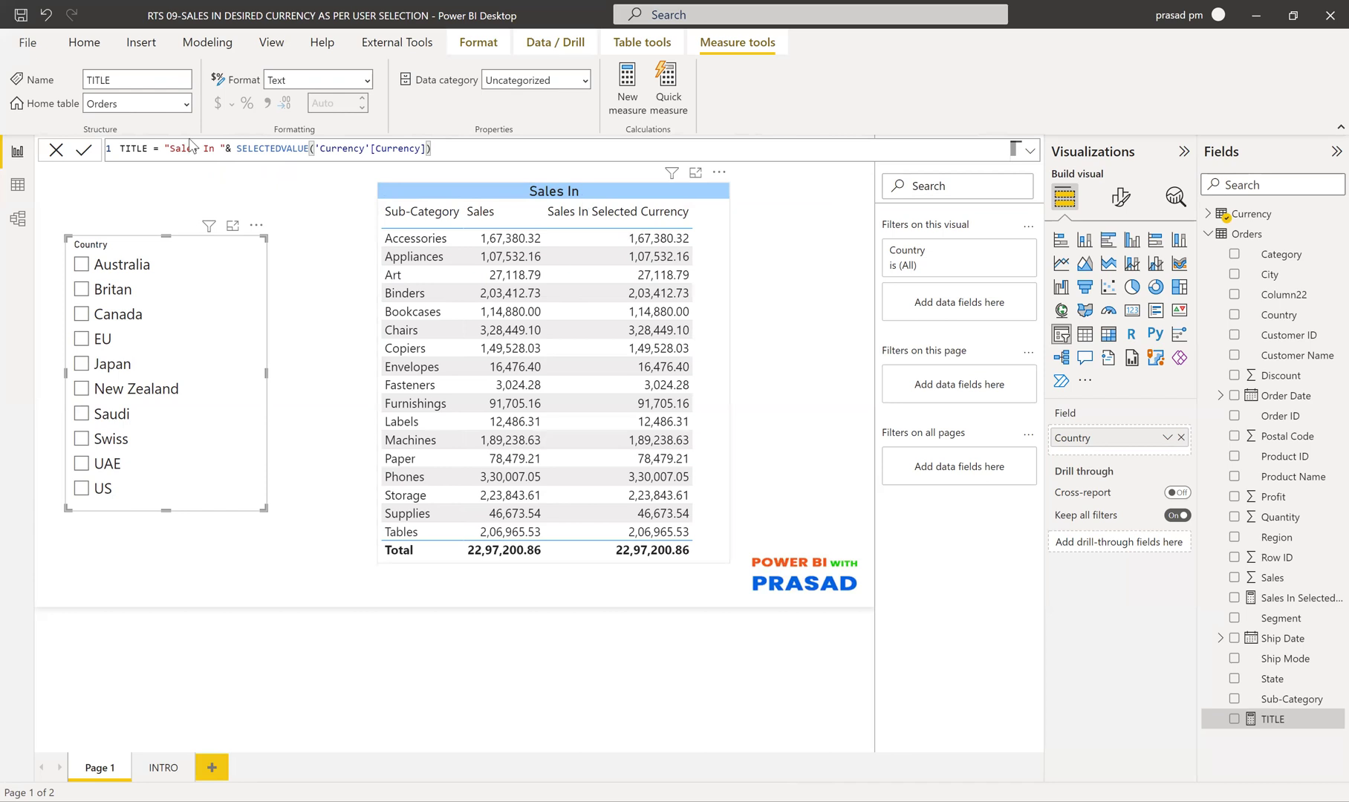
# Insert IF(HASONEVALUE('Currency'[Country]) in front of the "Sales In " text in the TITLE measure
pyautogui.click(165, 149)
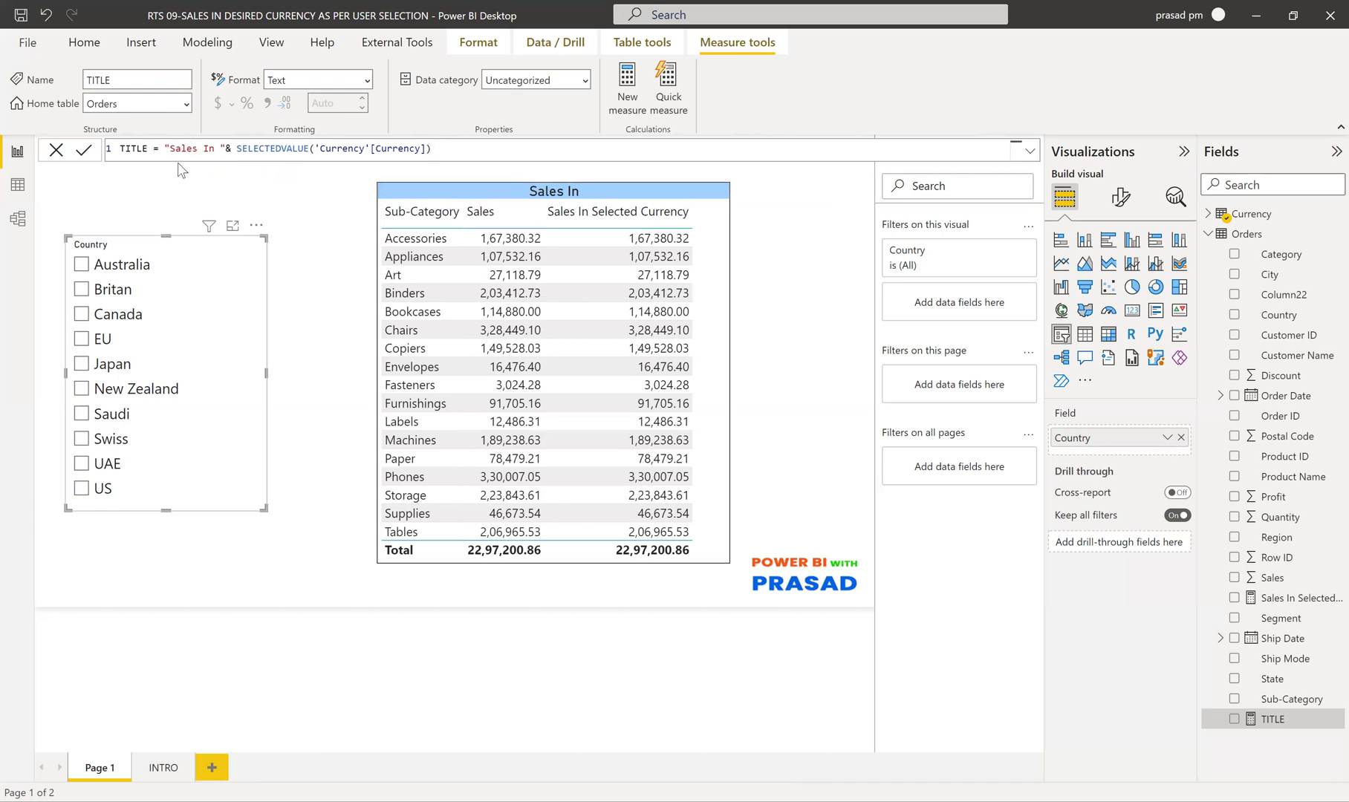
pyautogui.write('IF(')
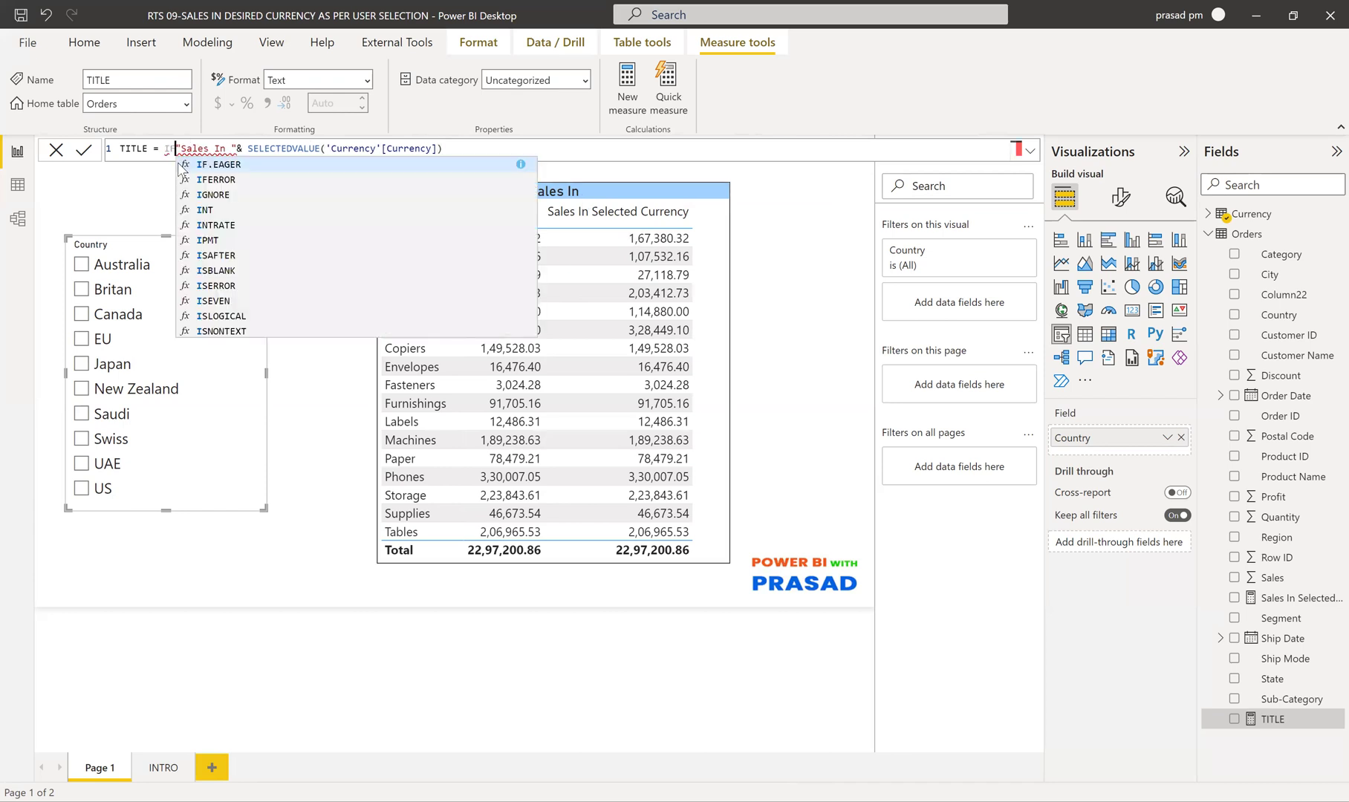
pyautogui.write('HAS')
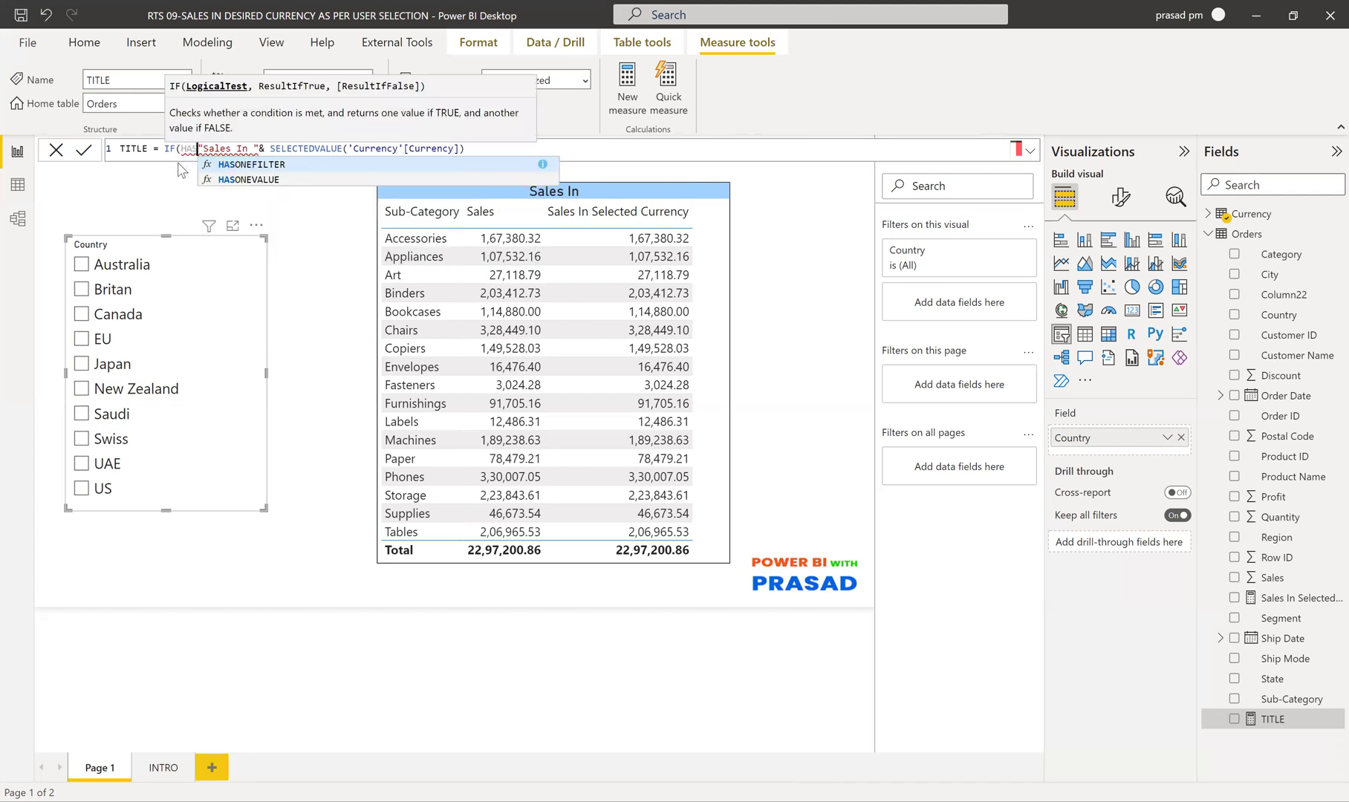
pyautogui.click(227, 179)
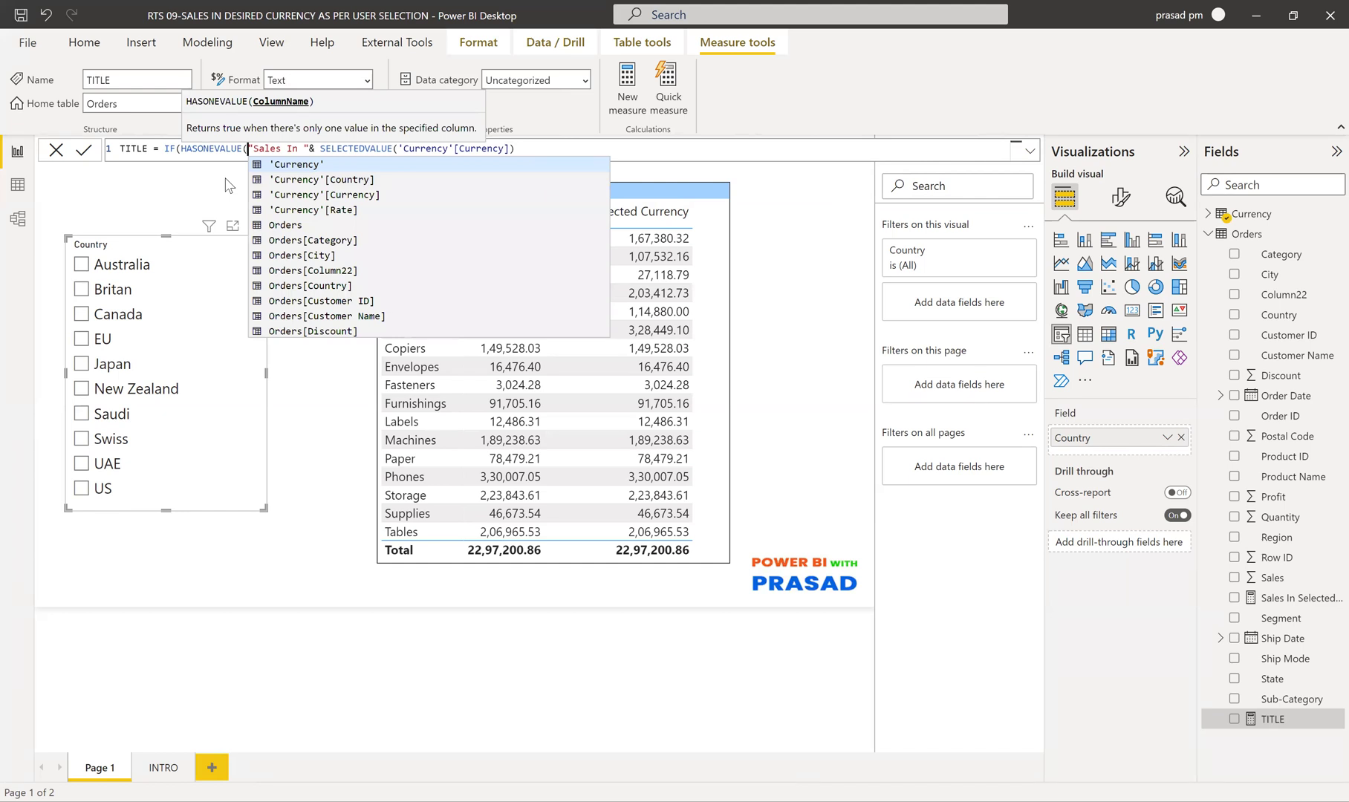
pyautogui.write('COUN')
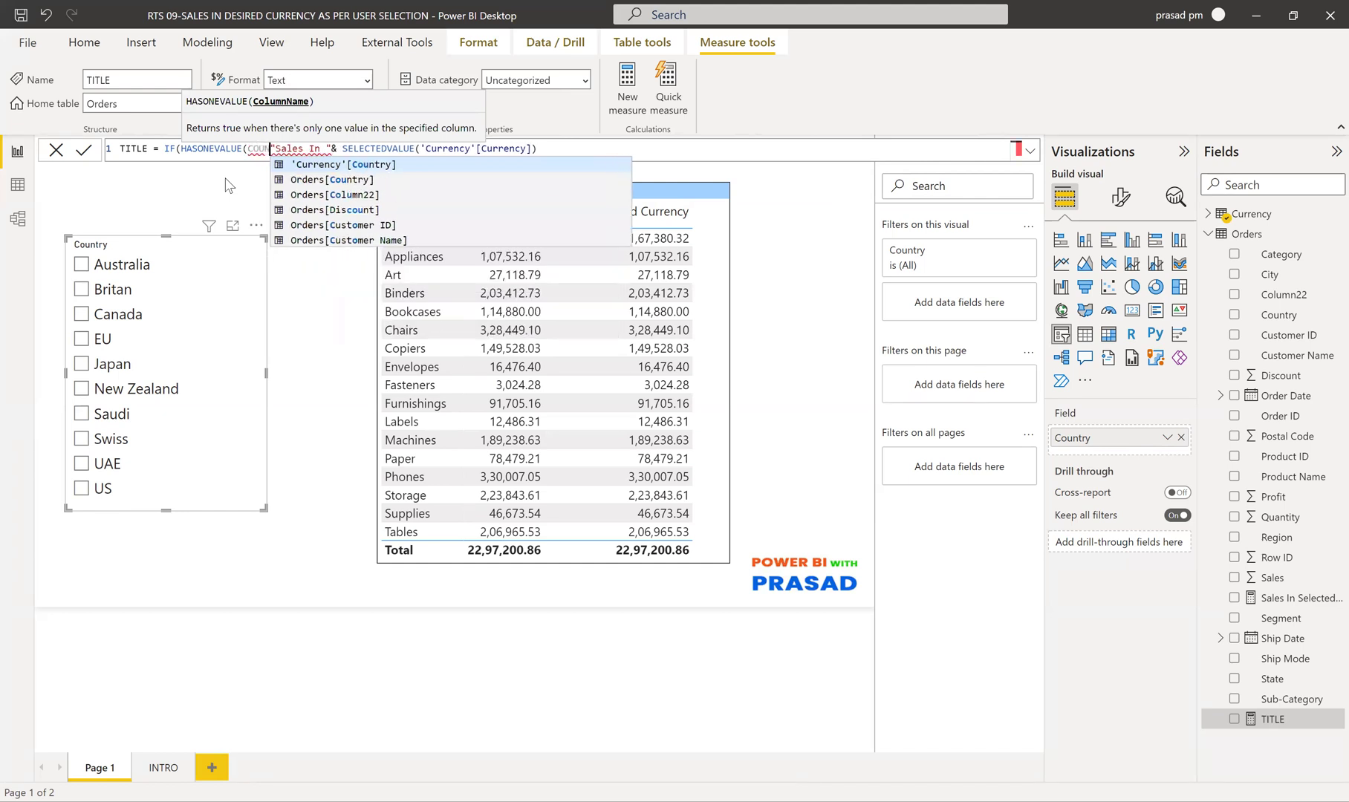
pyautogui.click(319, 165)
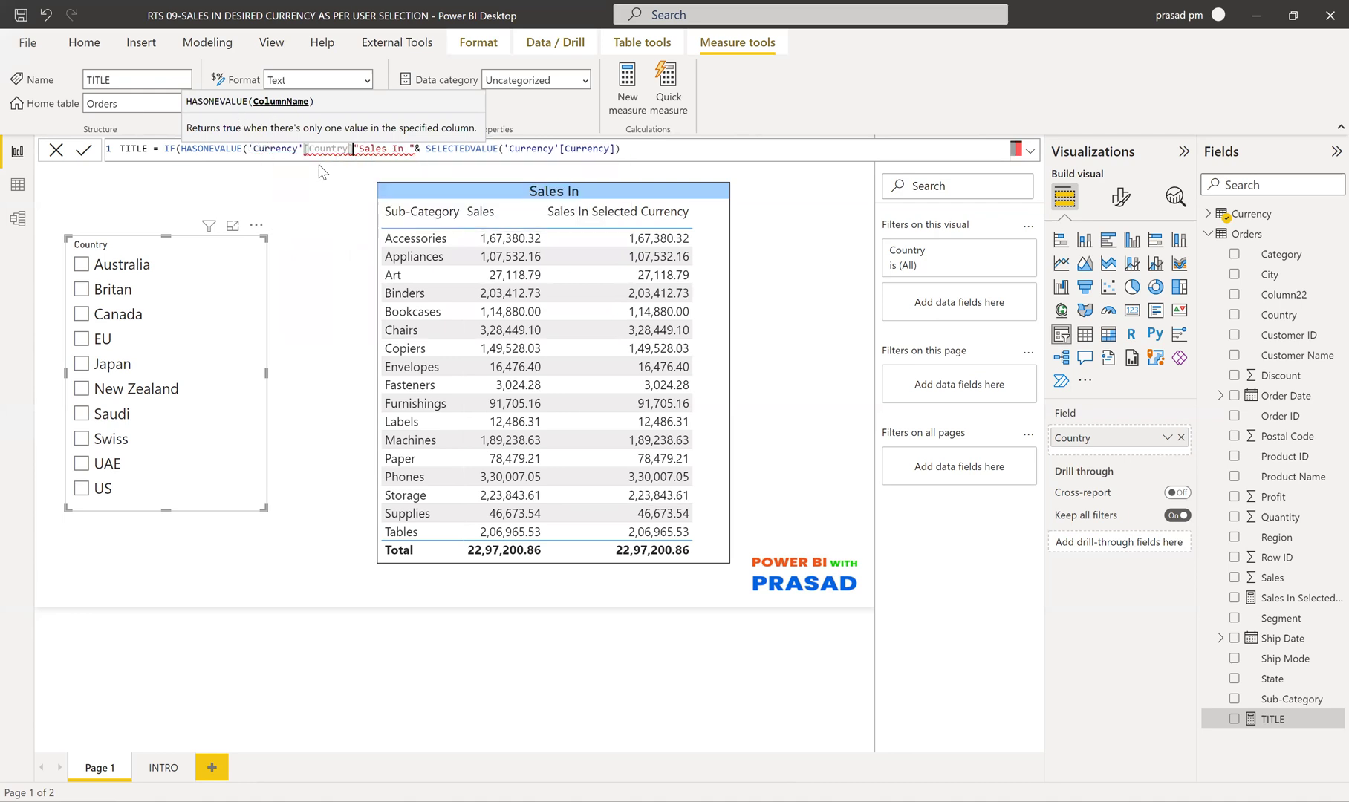
pyautogui.write(')')
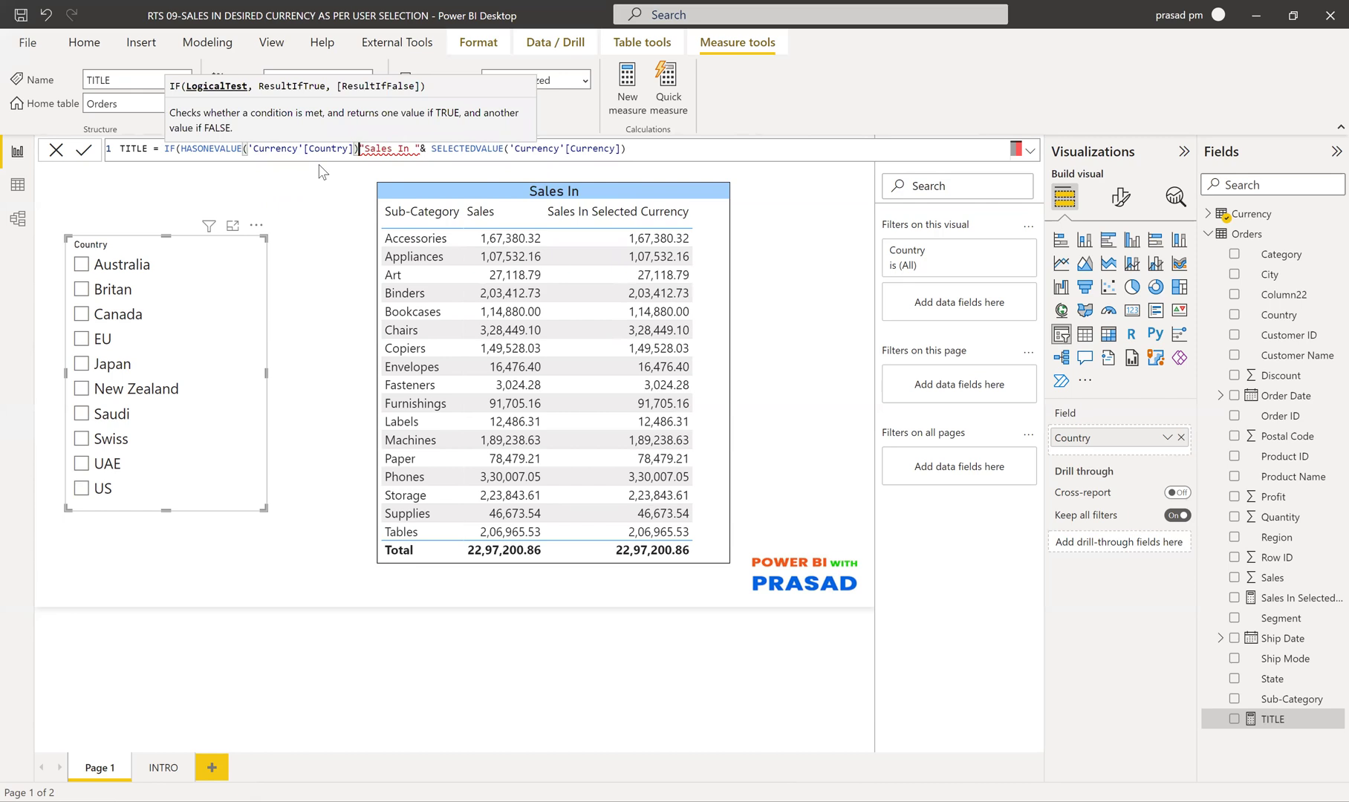
# Add a comma after the HASONEVALUE test and put the "Sales In " expression on an indented second line
pyautogui.write(',')
pyautogui.hotkey('shift', 'Return')
pyautogui.press('Tab')
pyautogui.press('Tab')
pyautogui.press('Tab')
pyautogui.press('Tab')
pyautogui.press('Tab')
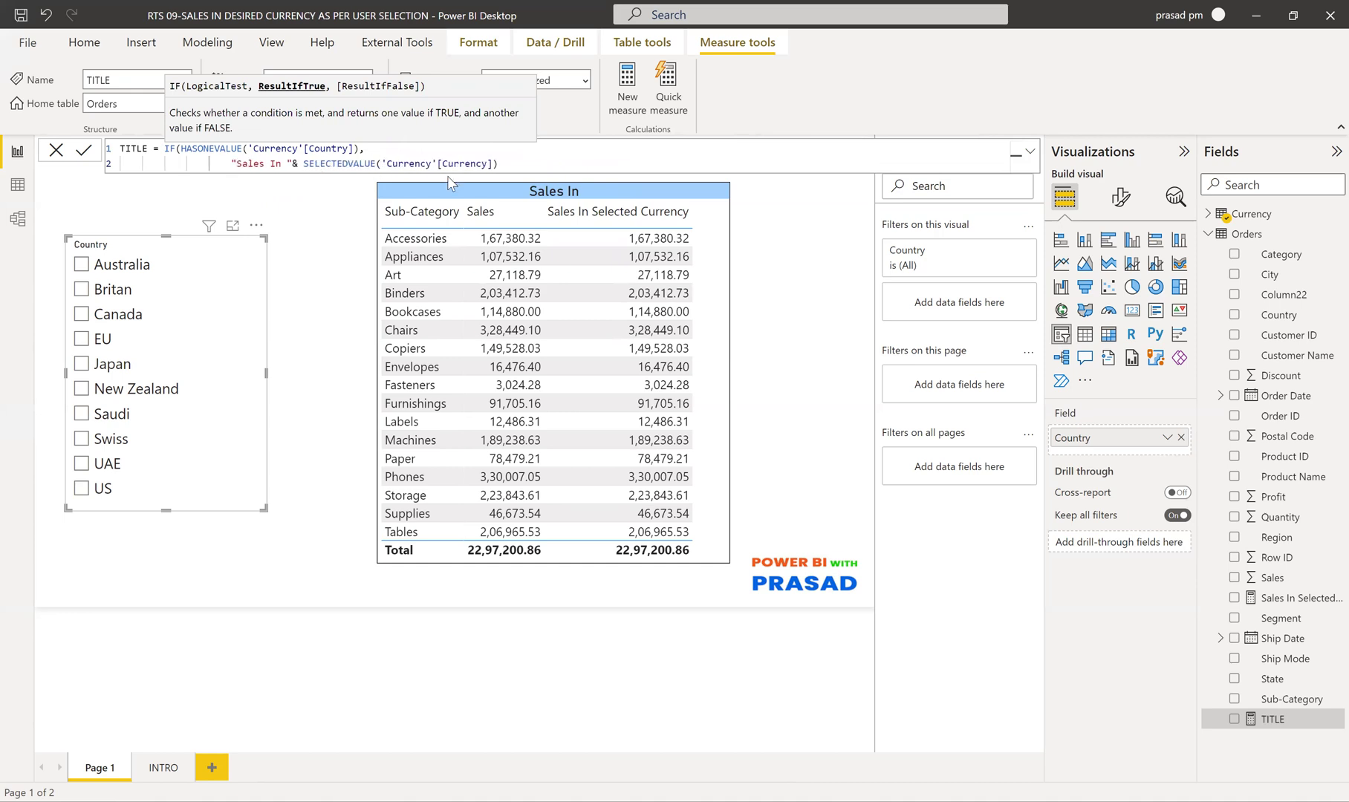
# Add "Sales In INR" as the TITLE measure's false result on an indented third line and close the IF function
pyautogui.click(503, 164)
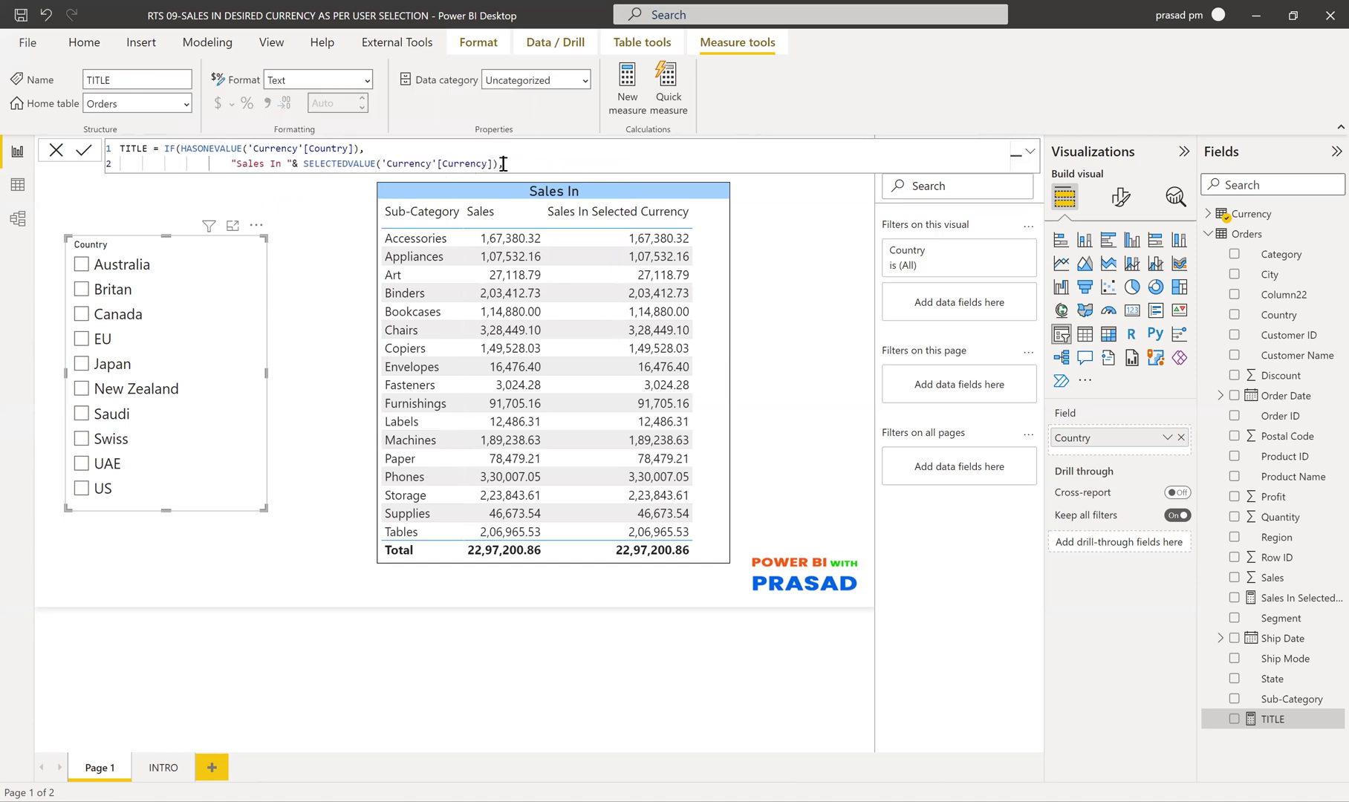
pyautogui.write(',')
pyautogui.hotkey('shift', 'Return')
pyautogui.press('Tab')
pyautogui.press('Tab')
pyautogui.press('Tab')
pyautogui.press('Tab')
pyautogui.press('Tab')
pyautogui.press('Tab')
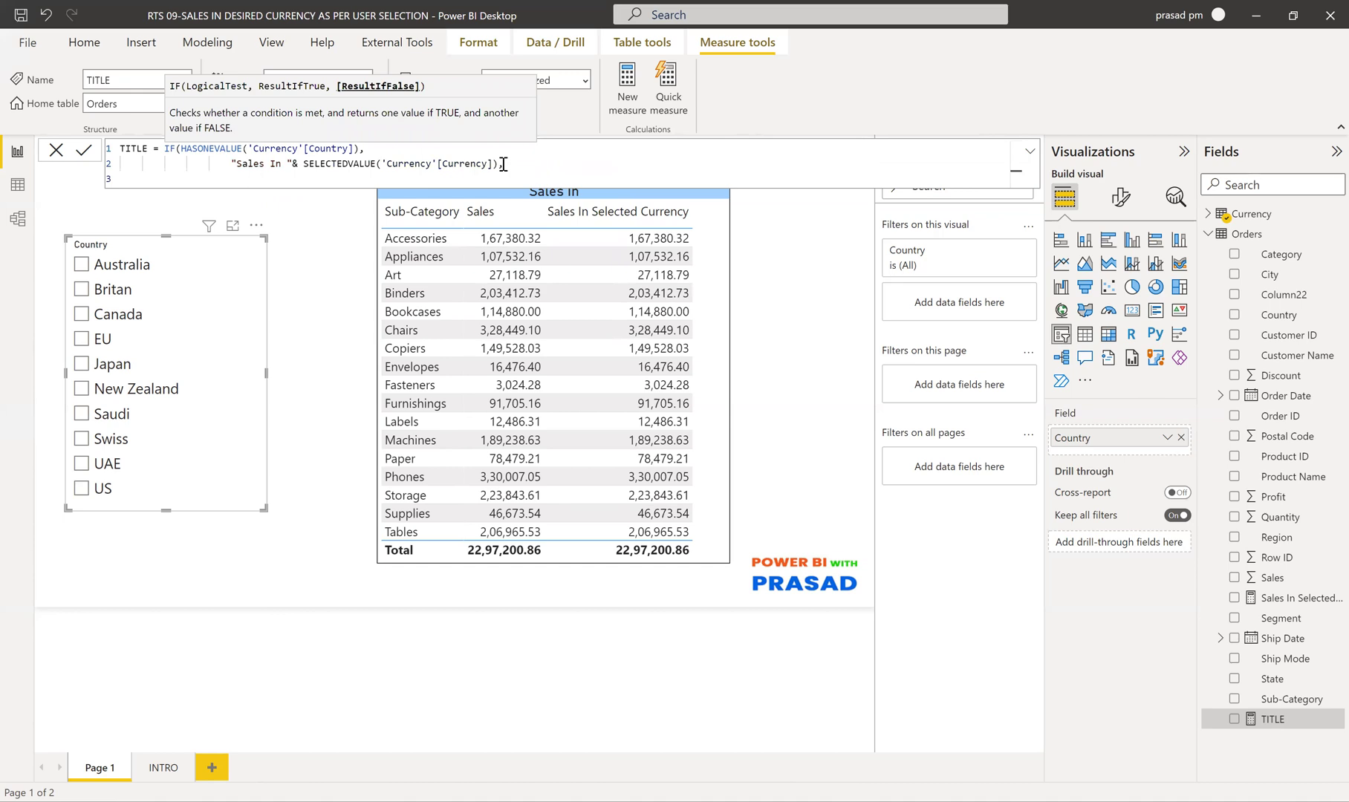
pyautogui.write('"Sales In INR)')
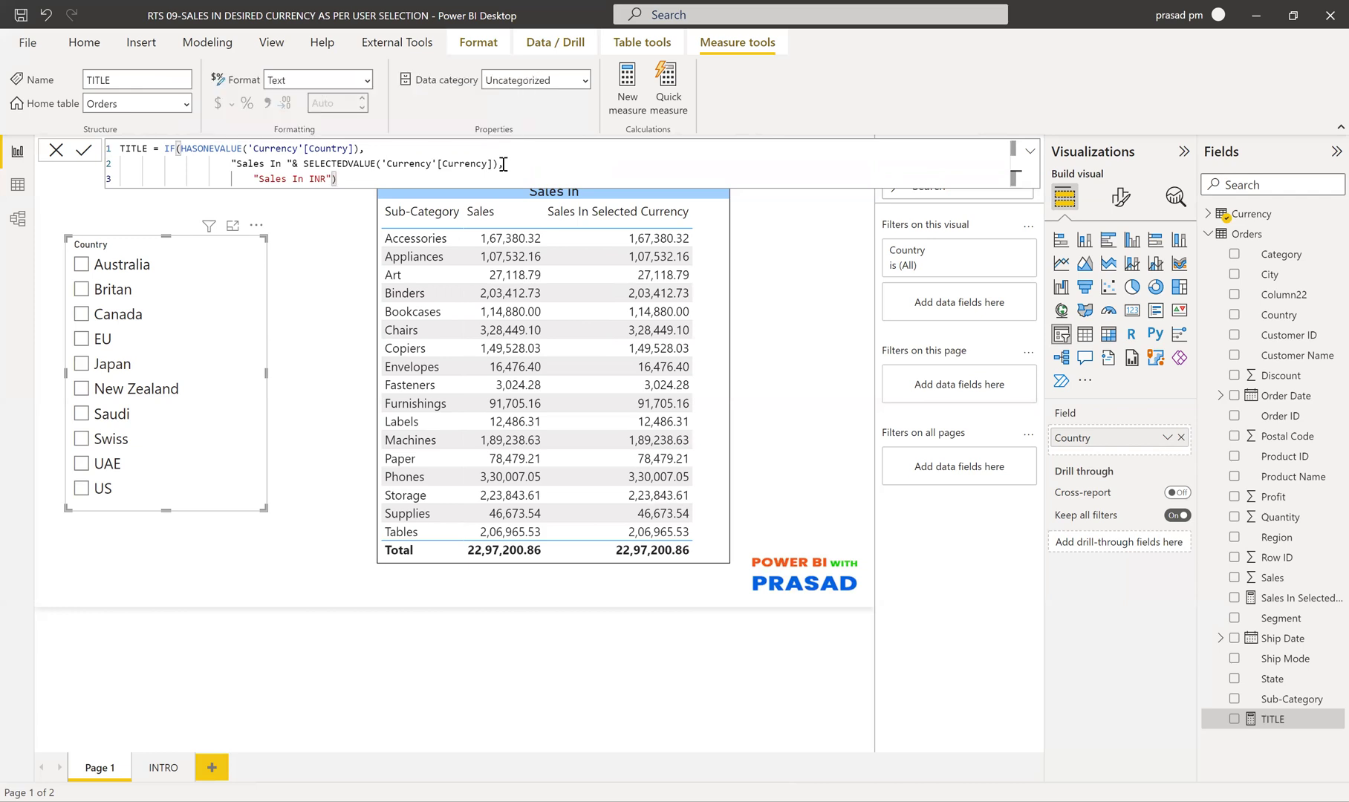
# Commit the TITLE measure and close its formula
pyautogui.write(',')
pyautogui.click(360, 179)
pyautogui.click(84, 153)
pyautogui.click(84, 152)
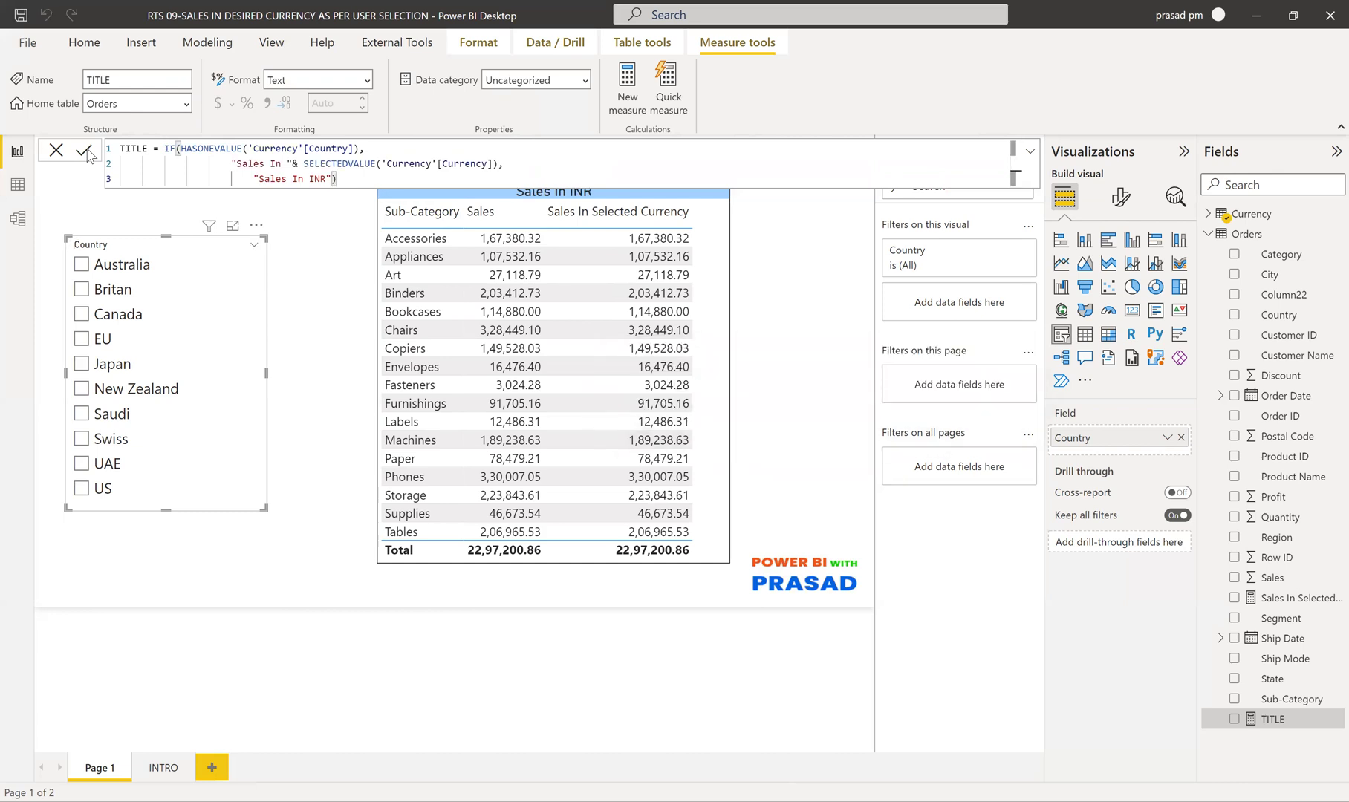
pyautogui.click(57, 152)
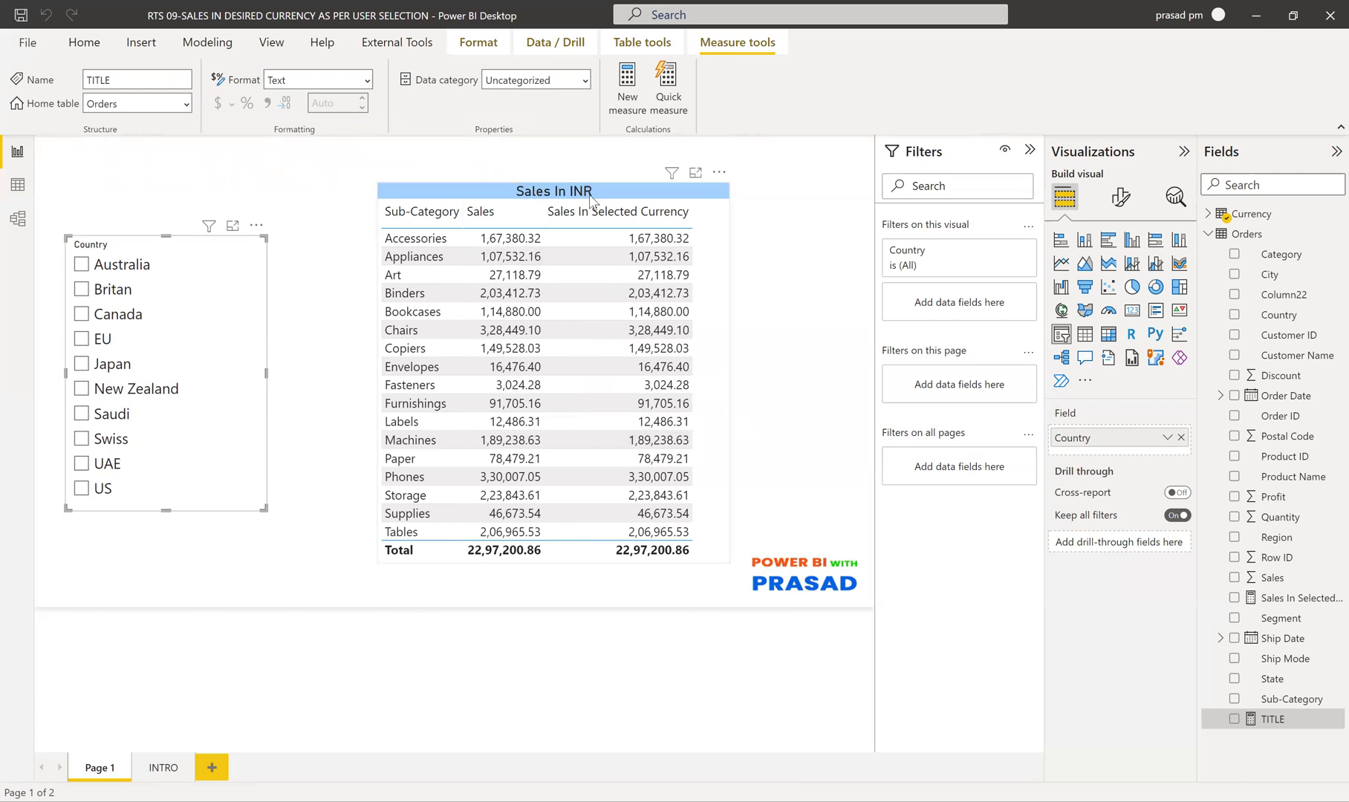
# Select Australia in the Country slicer, check the rates in the Currency table's data, and return to the report
pyautogui.click(82, 266)
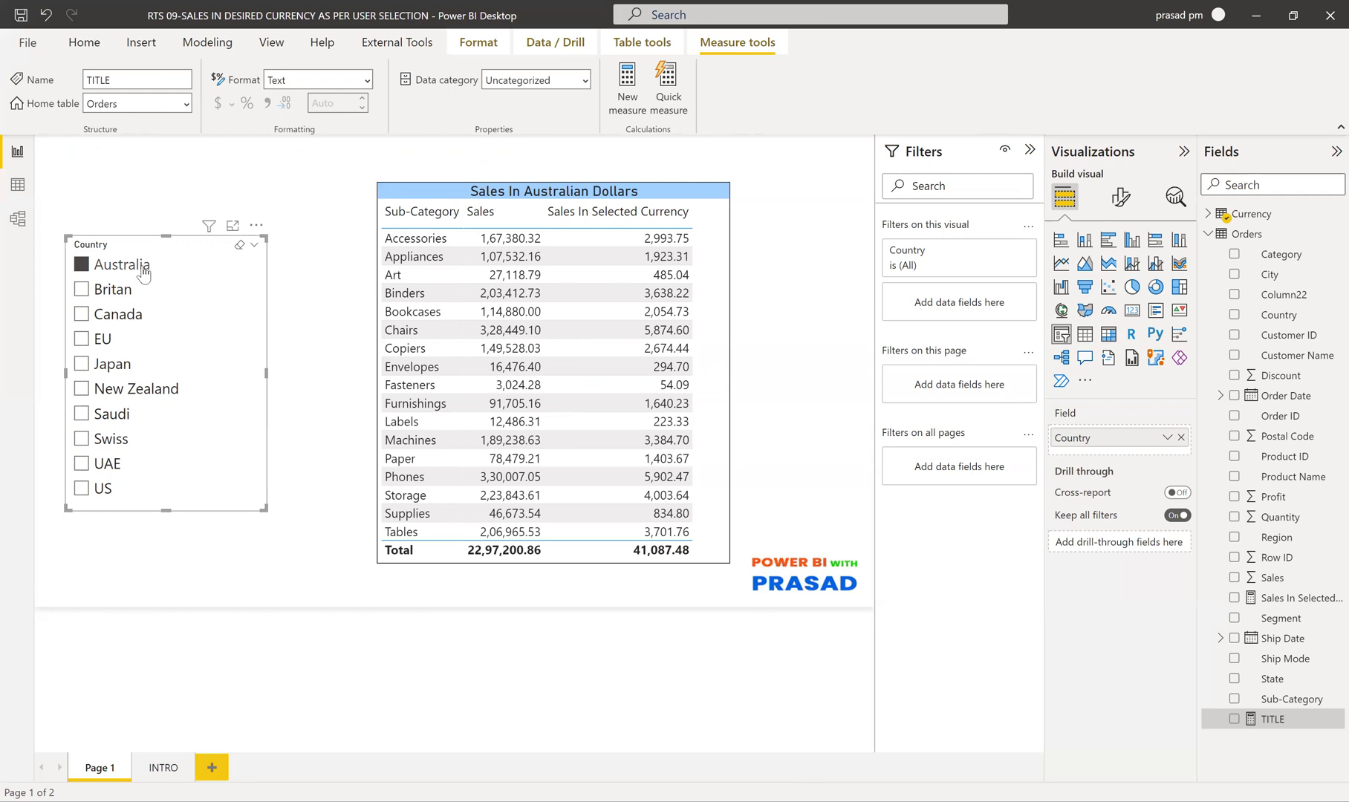
pyautogui.click(17, 185)
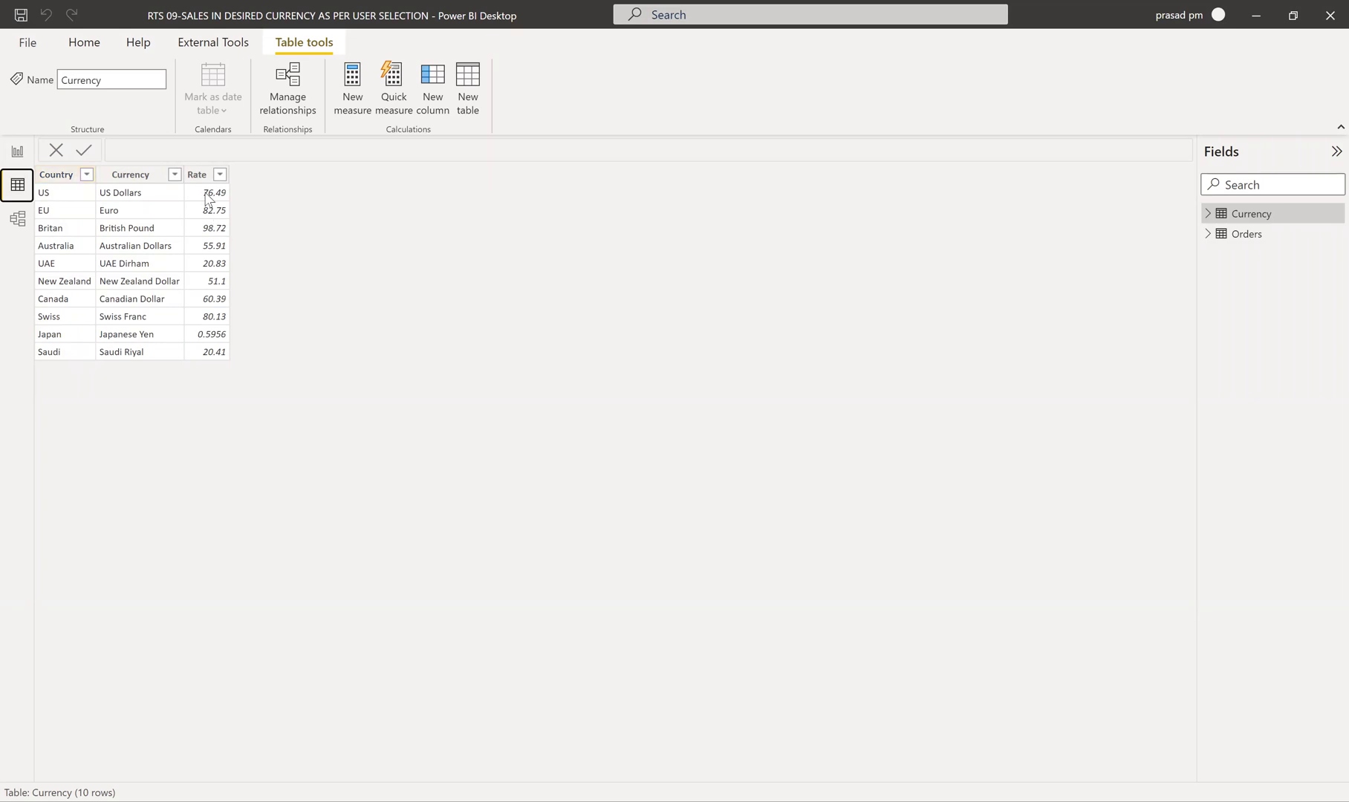
pyautogui.click(18, 154)
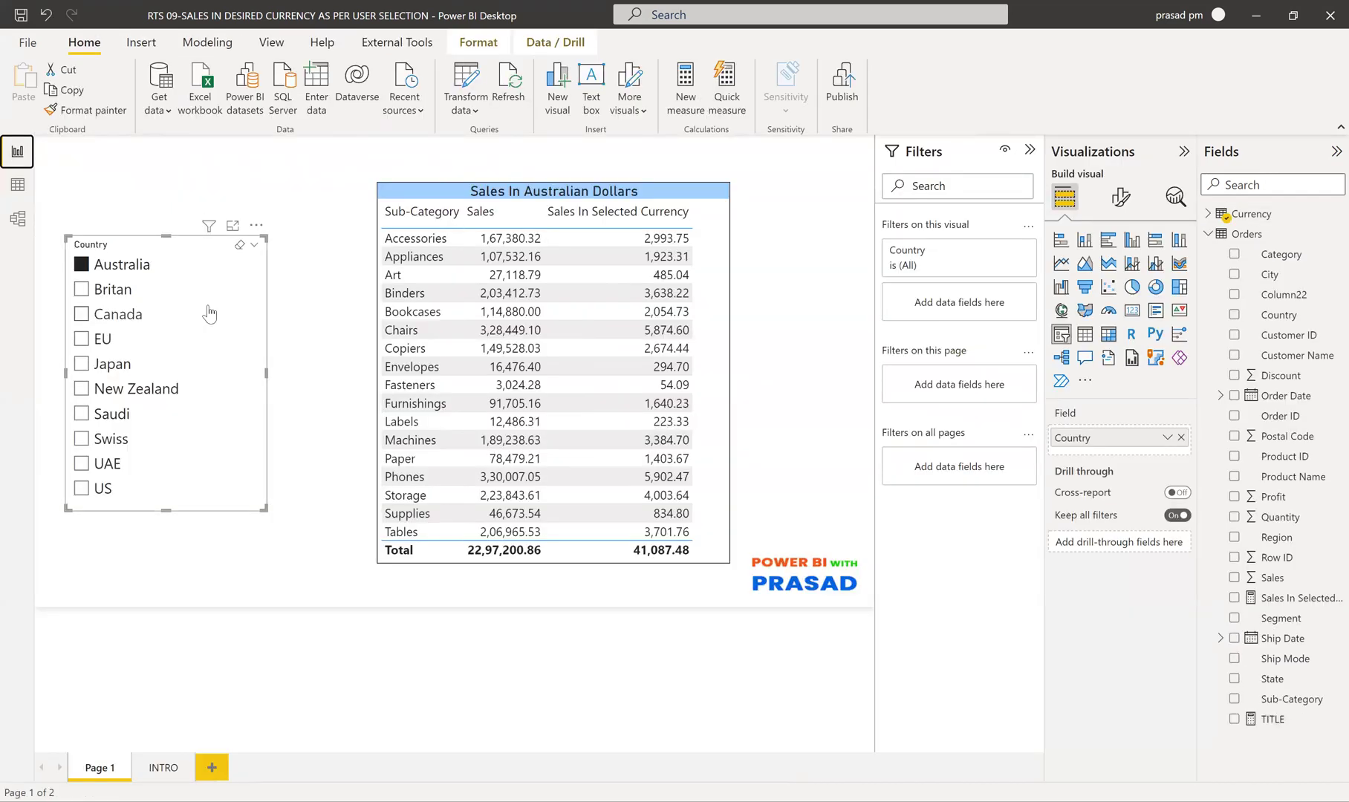
# Review how the Sales In Selected Currency formula tests 'Currency'[Country] with HASONEVALUE, and close the formula
pyautogui.click(1289, 598)
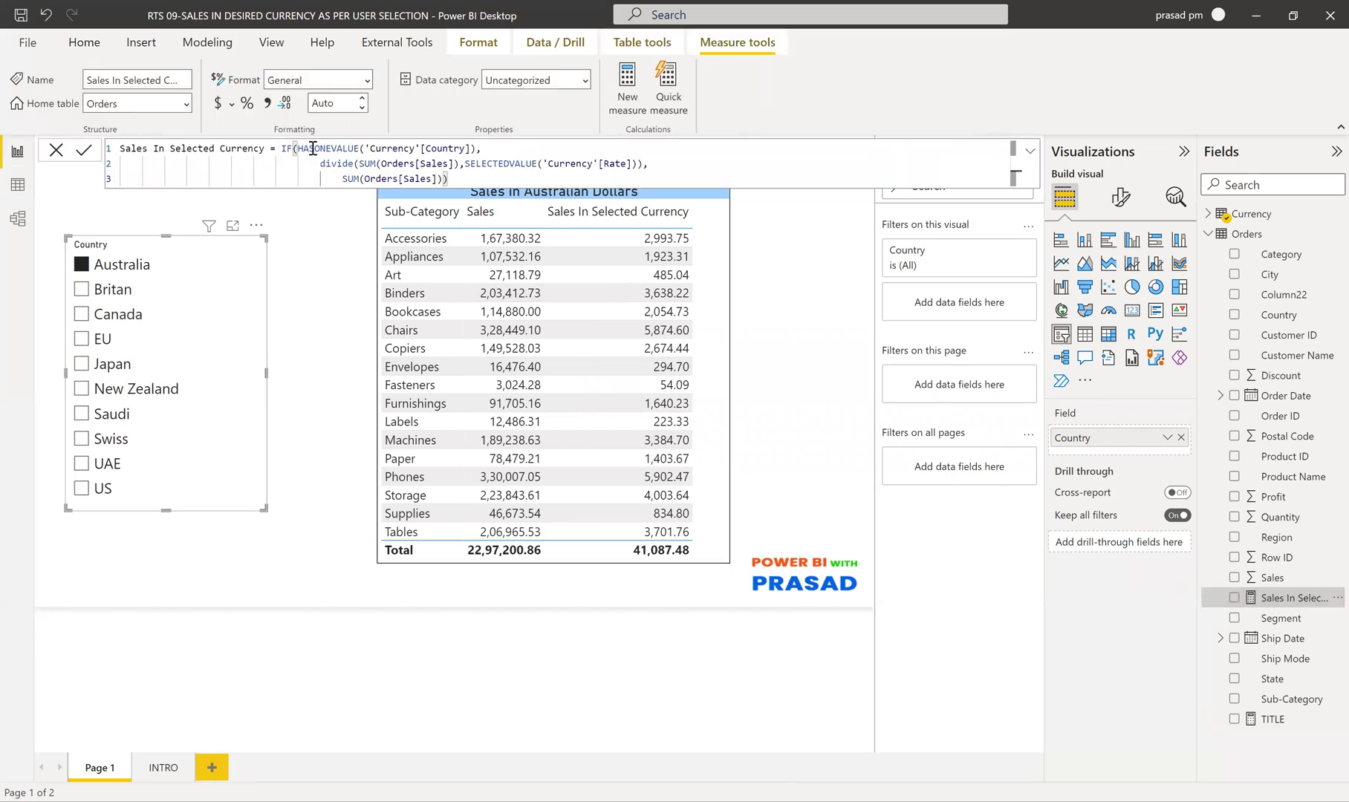
pyautogui.click(468, 148)
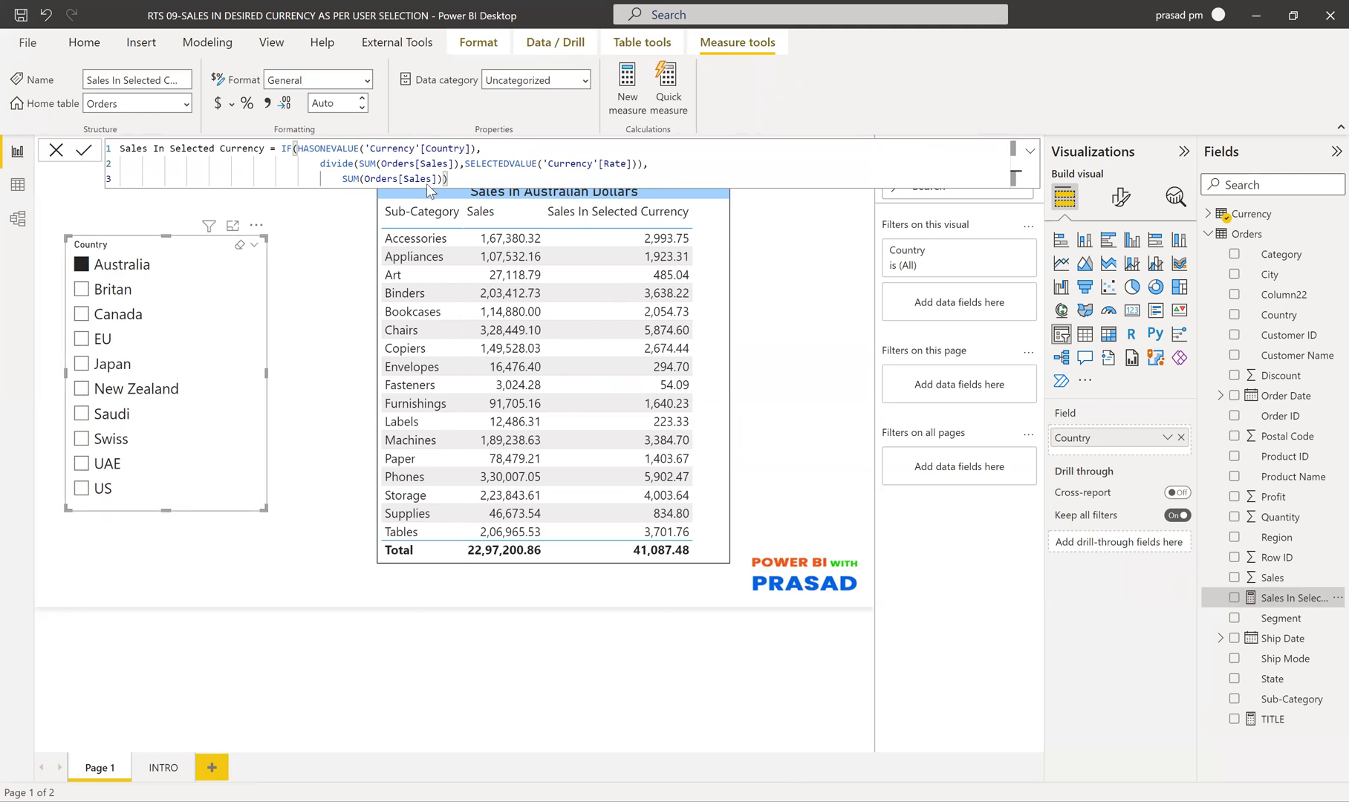
pyautogui.moveTo(471, 148); pyautogui.dragTo(364, 148)
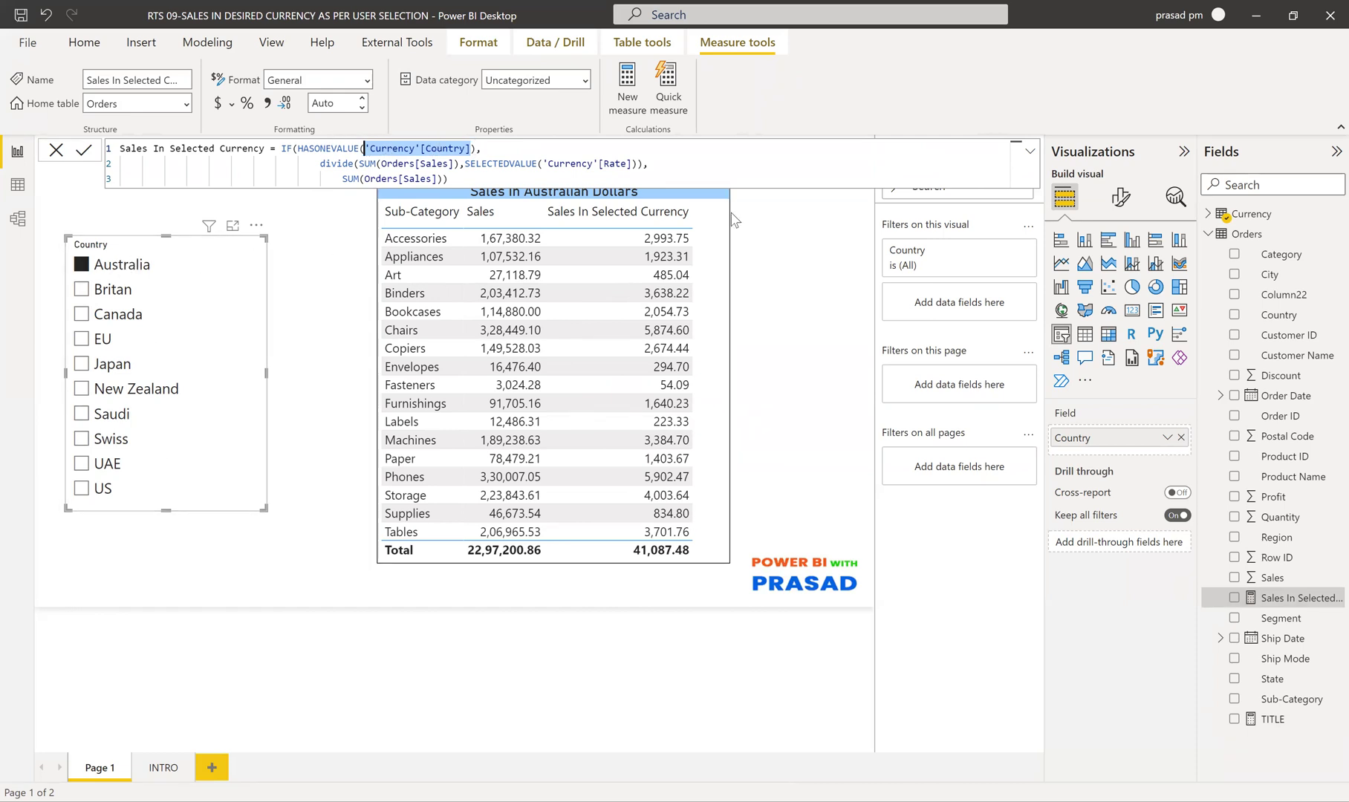
pyautogui.click(57, 153)
pyautogui.click(57, 152)
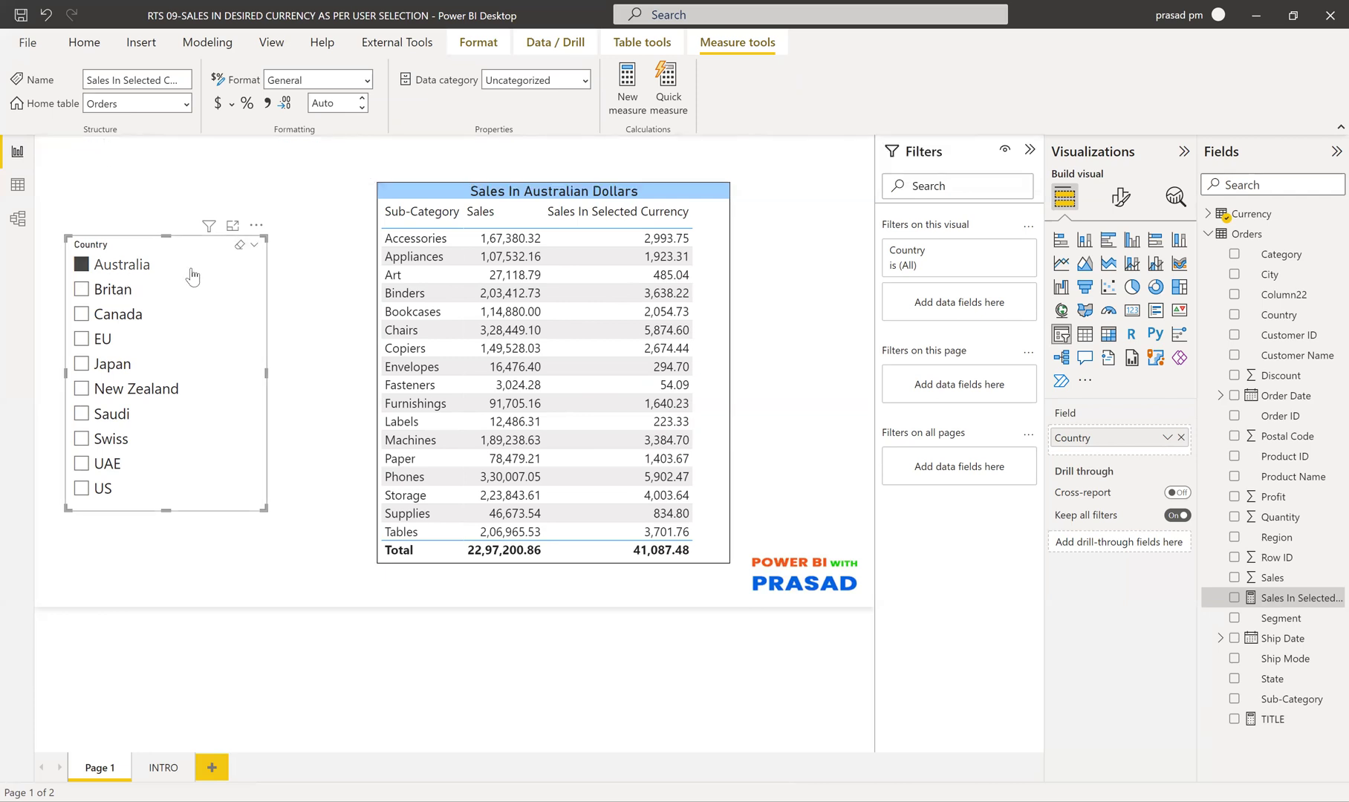